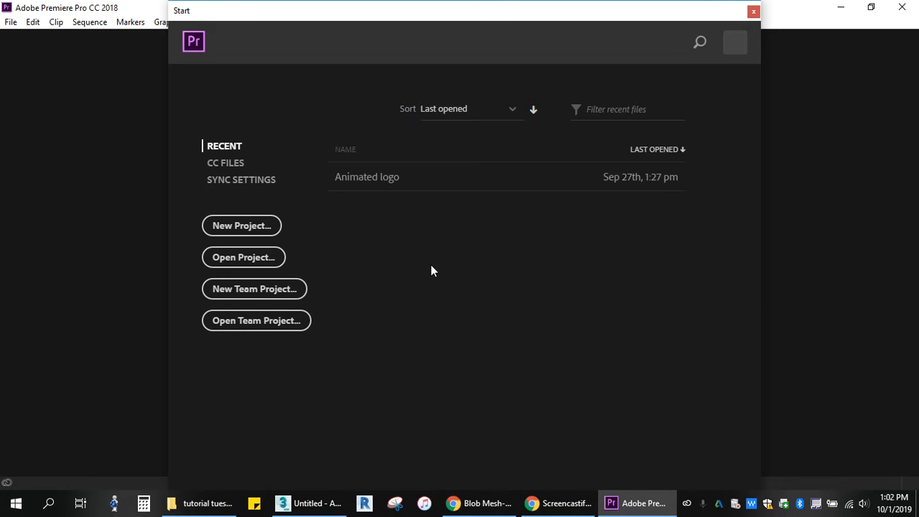
# - Create a new project named sample in the Desktop Animation folder, using the Editing workspace
pyautogui.click(232, 233)
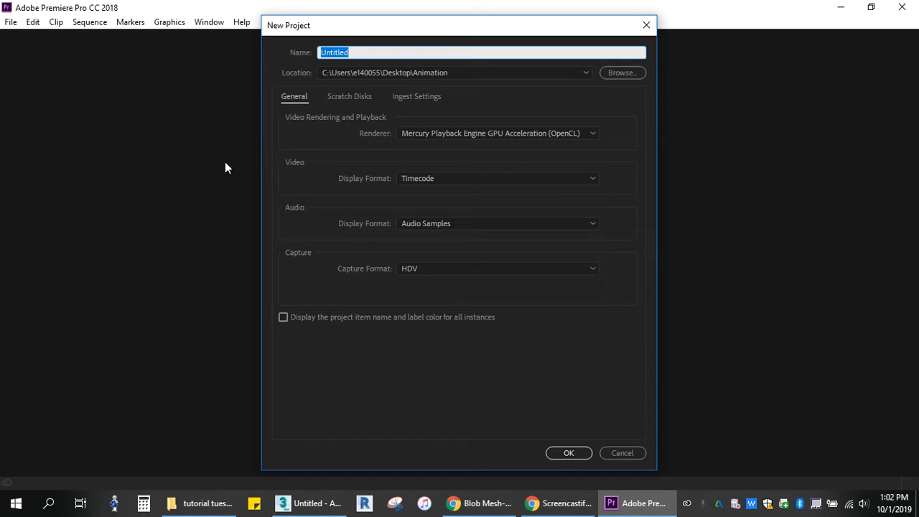
pyautogui.write('sample')
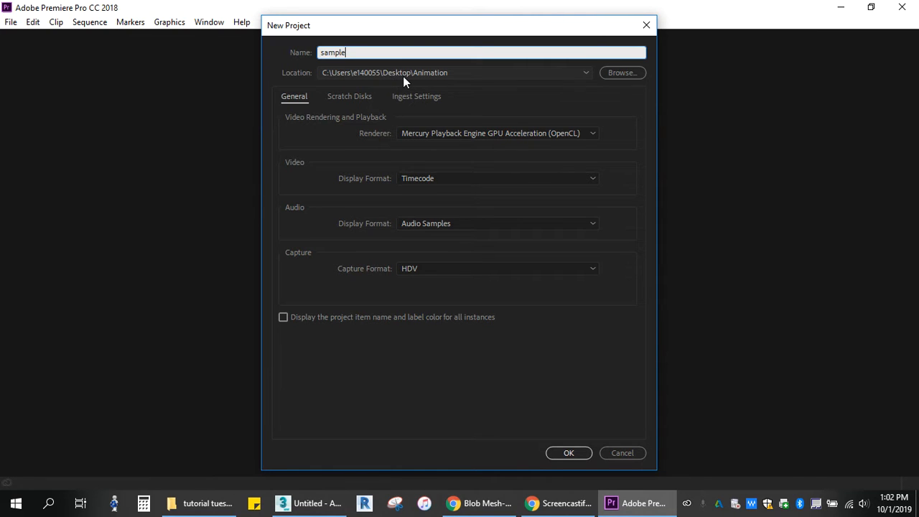
pyautogui.click(561, 454)
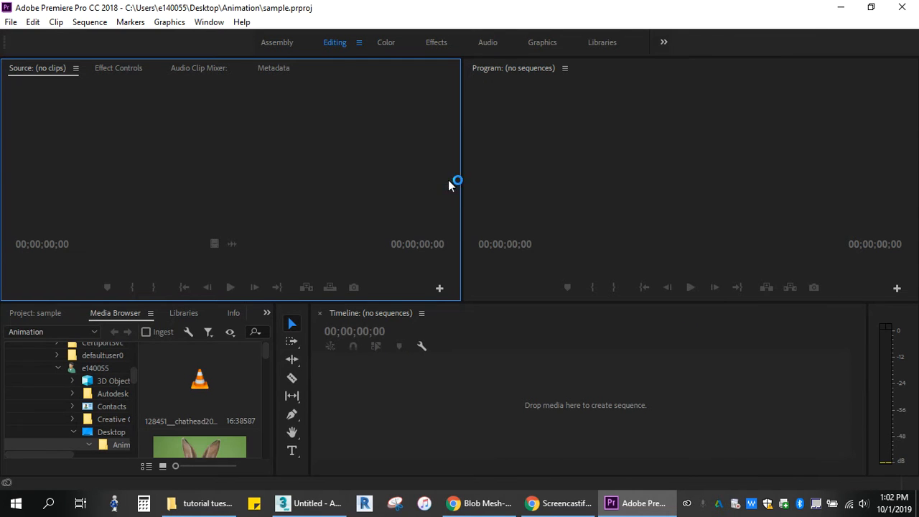
pyautogui.click(331, 46)
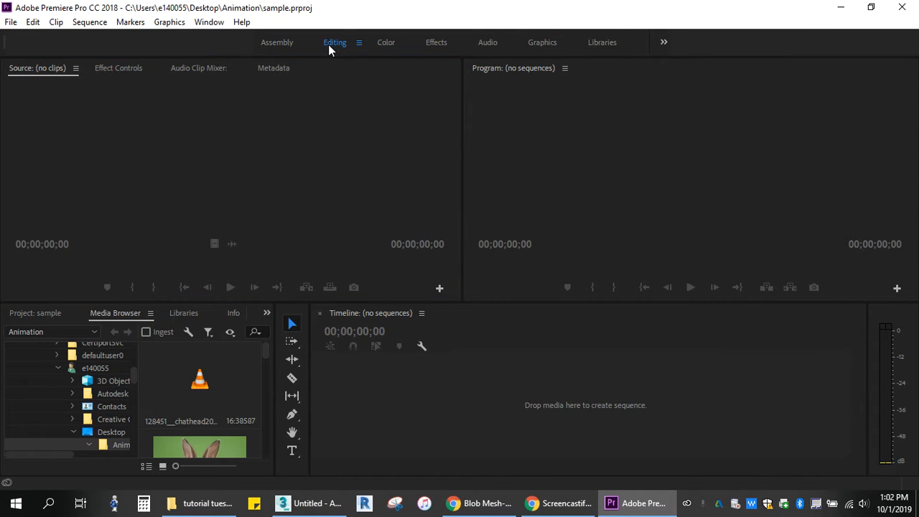
# - Browse the media files to the tutorial tuesdays folder inside the Desktop's Animation folder
pyautogui.click(219, 376)
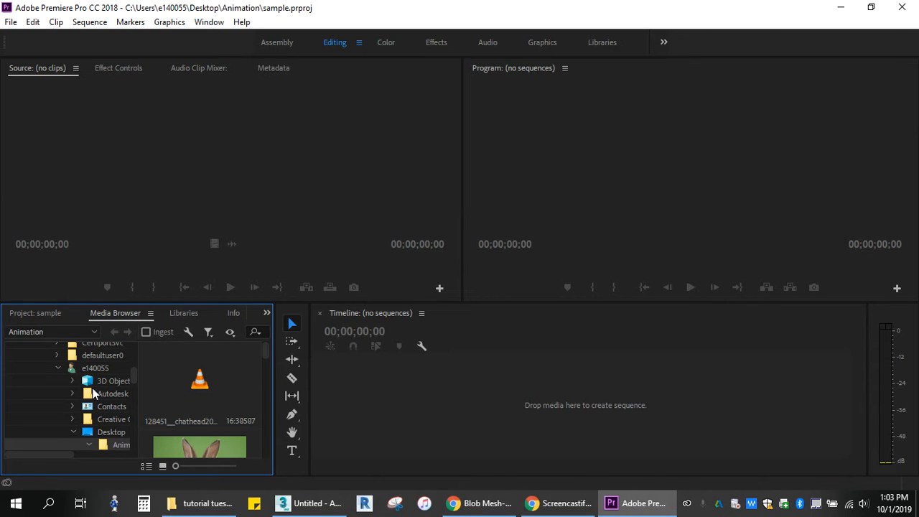
pyautogui.scroll(-3, 96, 396)
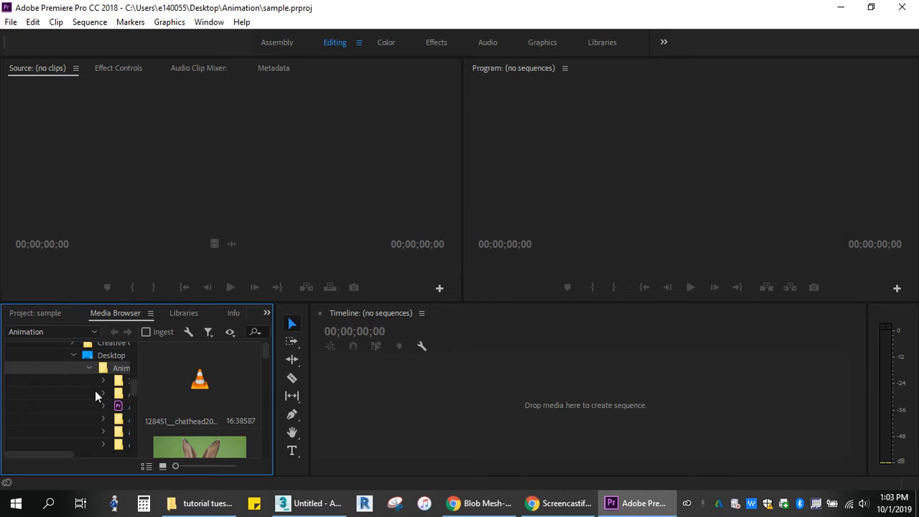
pyautogui.moveTo(54, 453); pyautogui.dragTo(92, 455)
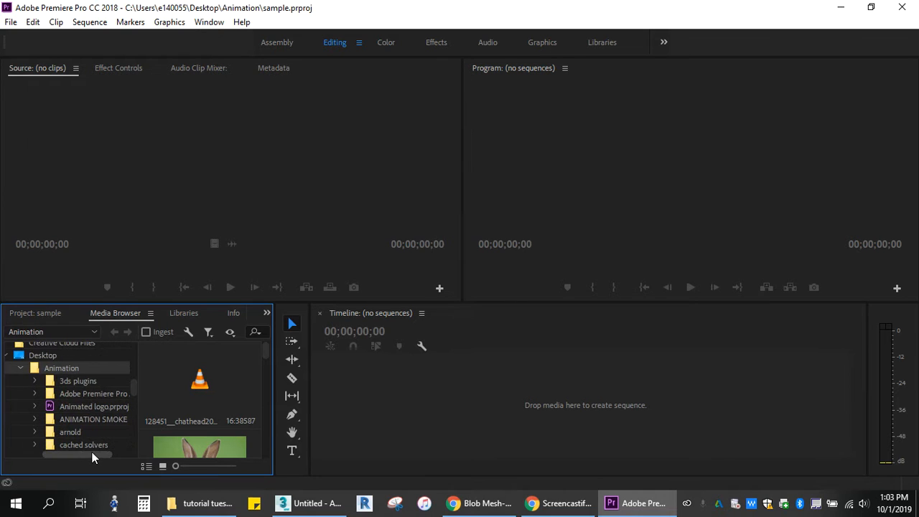
pyautogui.scroll(-1, 92, 391)
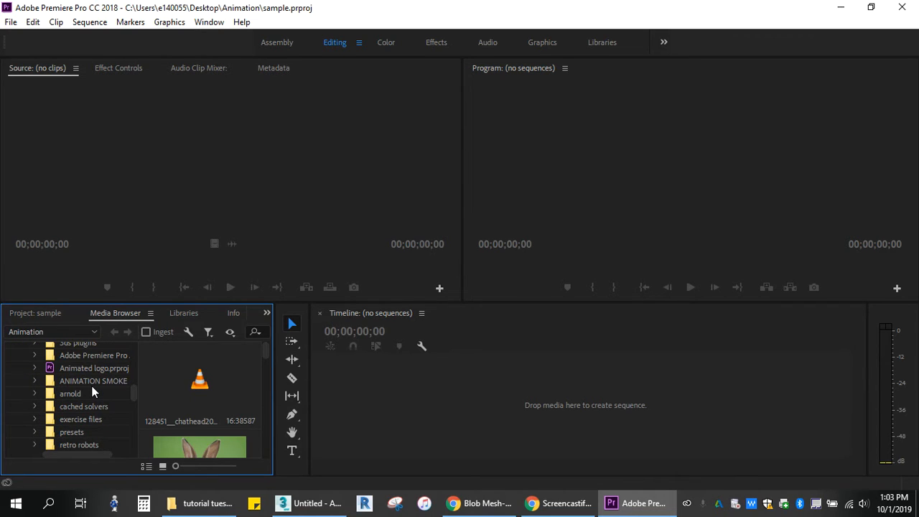
pyautogui.scroll(-1, 92, 391)
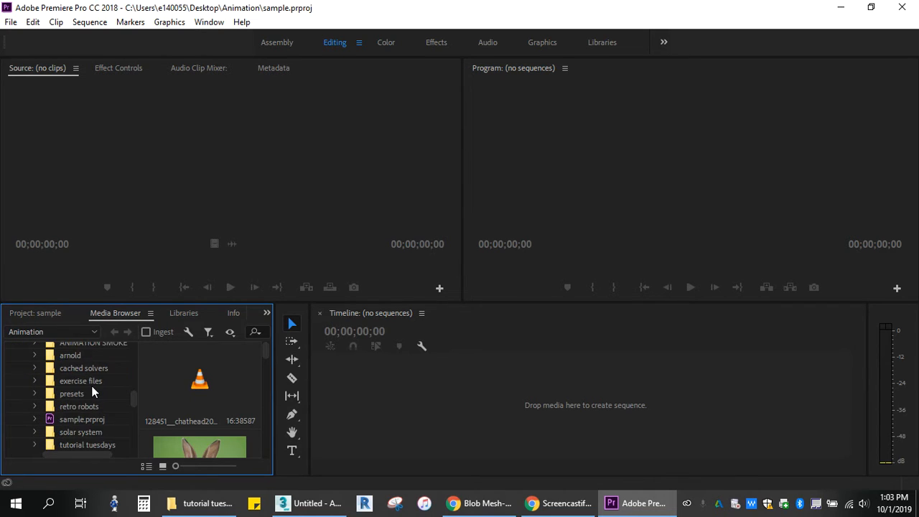
pyautogui.click(34, 445)
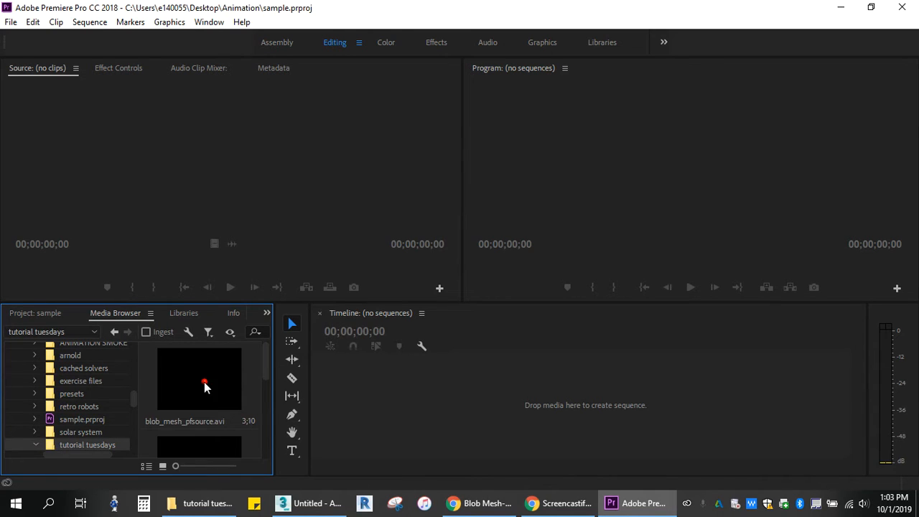
# - Preview the blob mesh clips and create a sequence in the timeline from blob_mesh_pfsource.avi
pyautogui.scroll(-5, 206, 385)
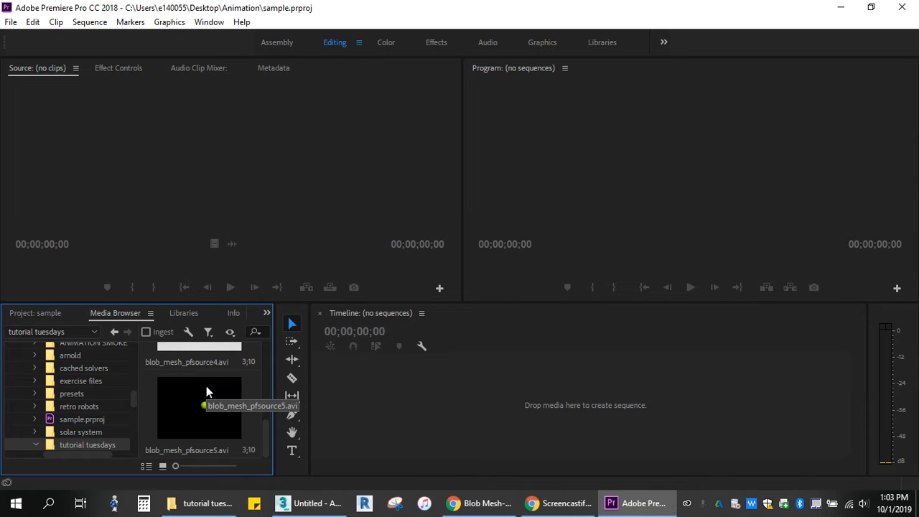
pyautogui.scroll(5, 206, 386)
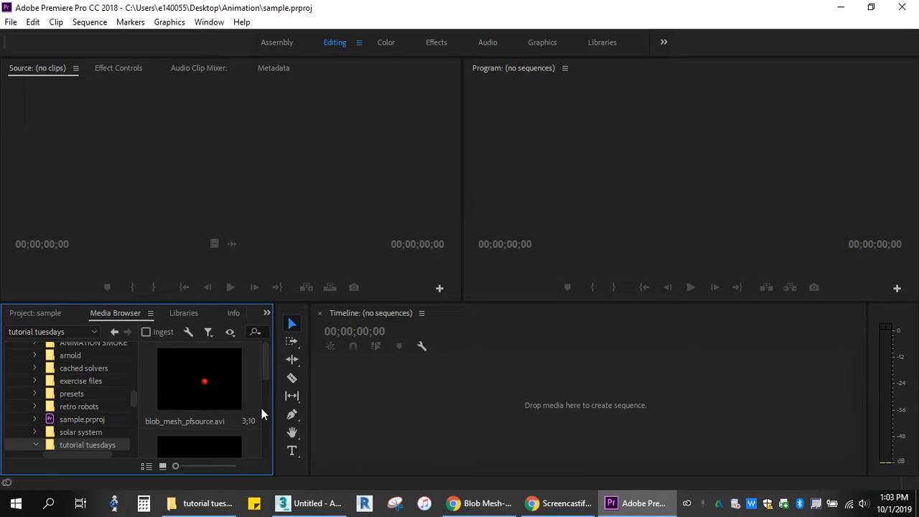
pyautogui.scroll(-2, 250, 408)
pyautogui.scroll(2, 249, 406)
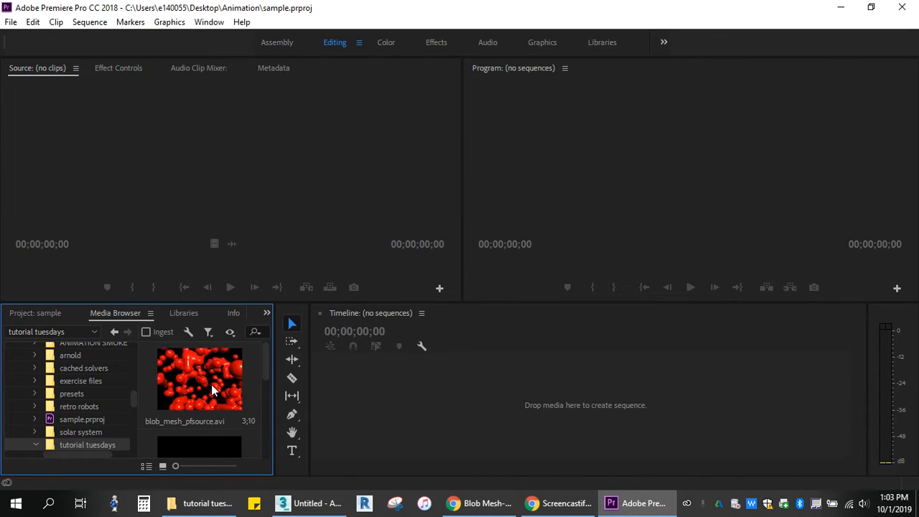
pyautogui.moveTo(237, 395); pyautogui.dragTo(445, 404)
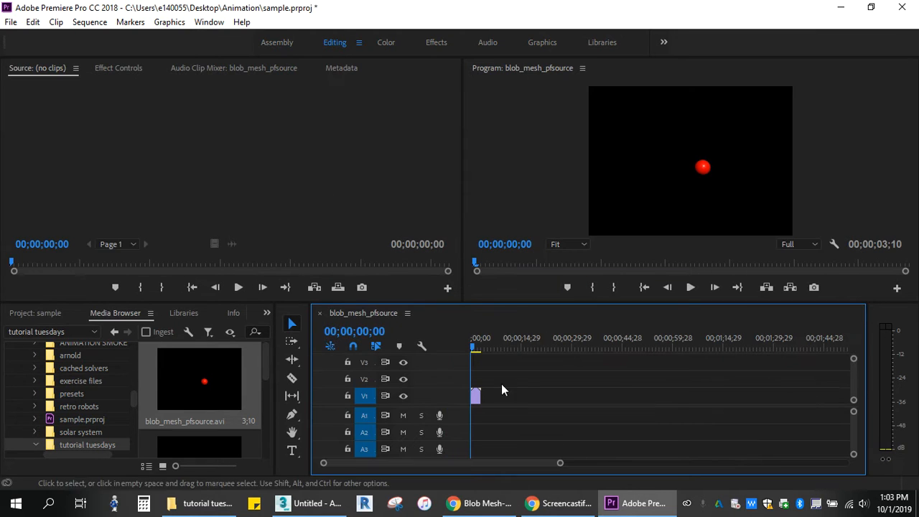
pyautogui.moveTo(267, 372); pyautogui.dragTo(524, 396)
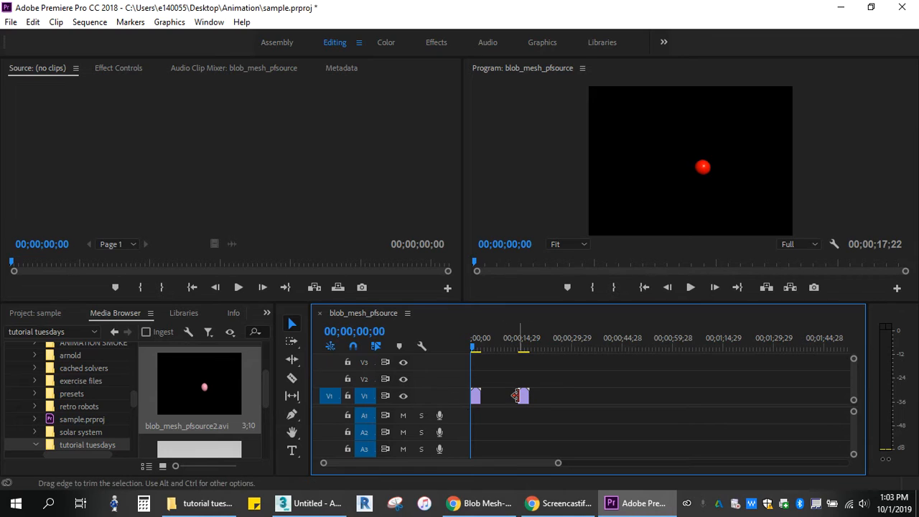
pyautogui.click(523, 399)
pyautogui.moveTo(519, 396); pyautogui.dragTo(502, 416)
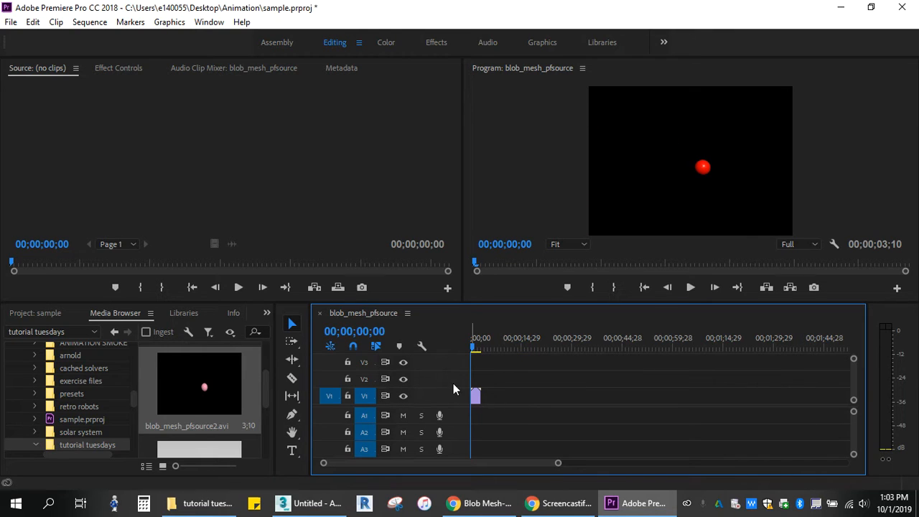
# - Add blob_mesh_pfsource2.avi to track V1 directly after the first clip
pyautogui.moveTo(470, 350); pyautogui.dragTo(470, 349)
pyautogui.moveTo(558, 463); pyautogui.dragTo(485, 466)
pyautogui.click(225, 391)
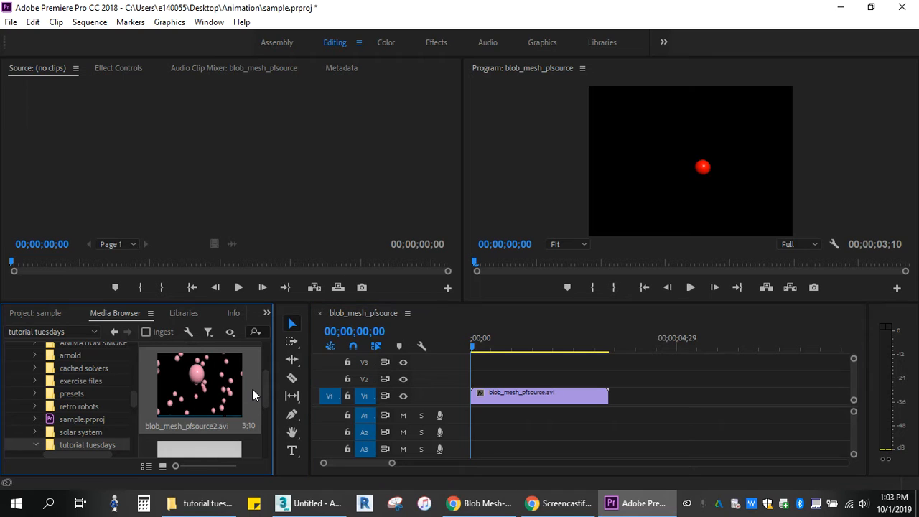
pyautogui.moveTo(218, 378); pyautogui.dragTo(614, 399)
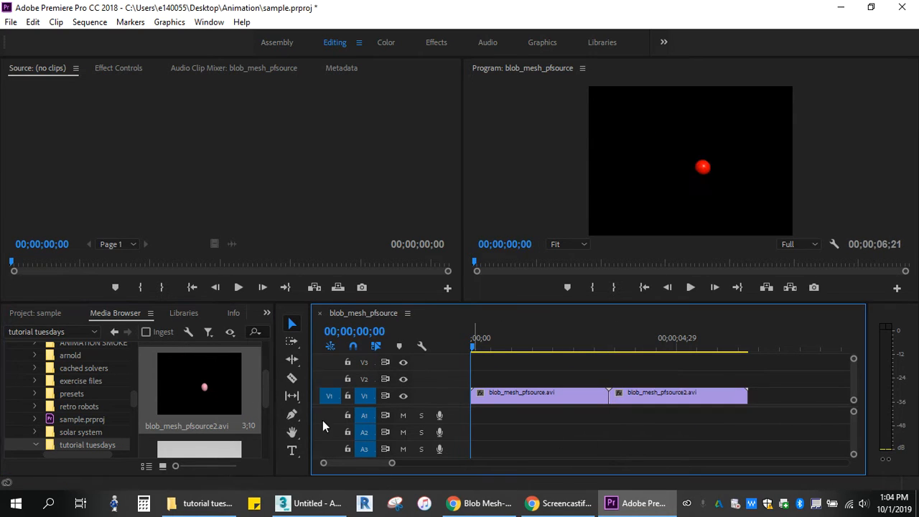
# - Append blob_mesh_pfsource4.avi and blob_mesh_pfsource5.avi to track V1, end to end after the second clip
pyautogui.moveTo(265, 392); pyautogui.dragTo(754, 399)
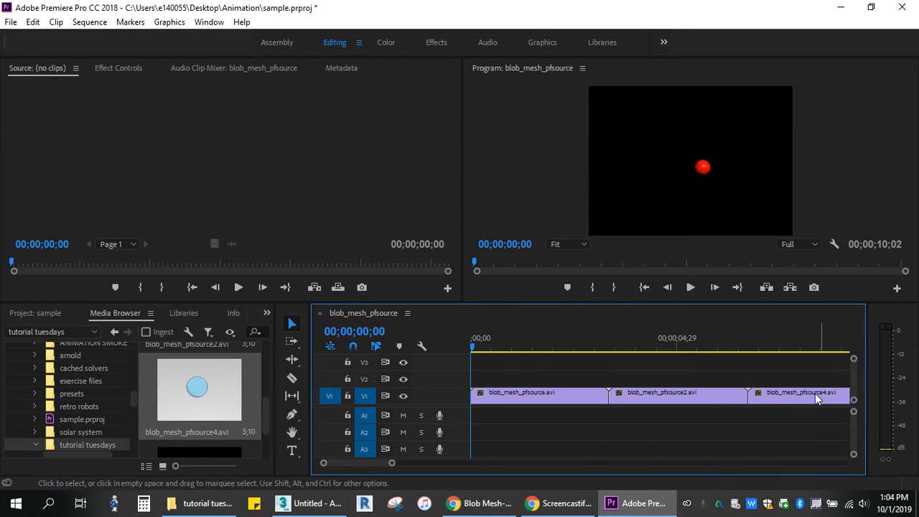
pyautogui.moveTo(392, 463); pyautogui.dragTo(417, 463)
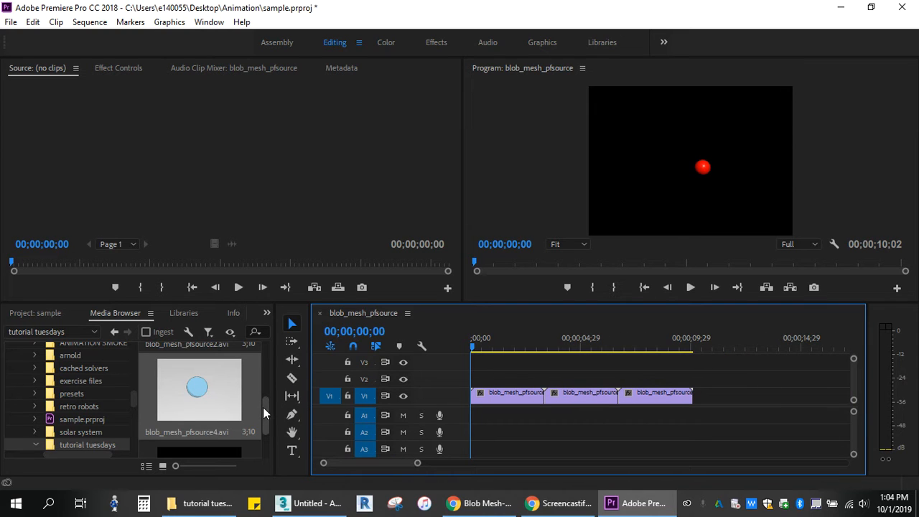
pyautogui.moveTo(263, 407); pyautogui.dragTo(265, 429)
pyautogui.moveTo(212, 414); pyautogui.dragTo(714, 400)
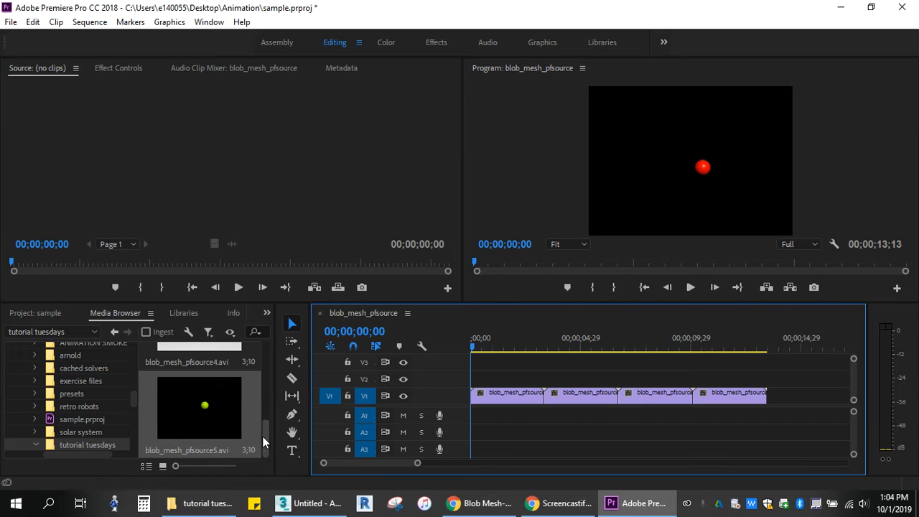
pyautogui.moveTo(262, 435)
pyautogui.mouseDown()
pyautogui.moveTo(262, 364)
pyautogui.moveTo(264, 449)
pyautogui.mouseUp()
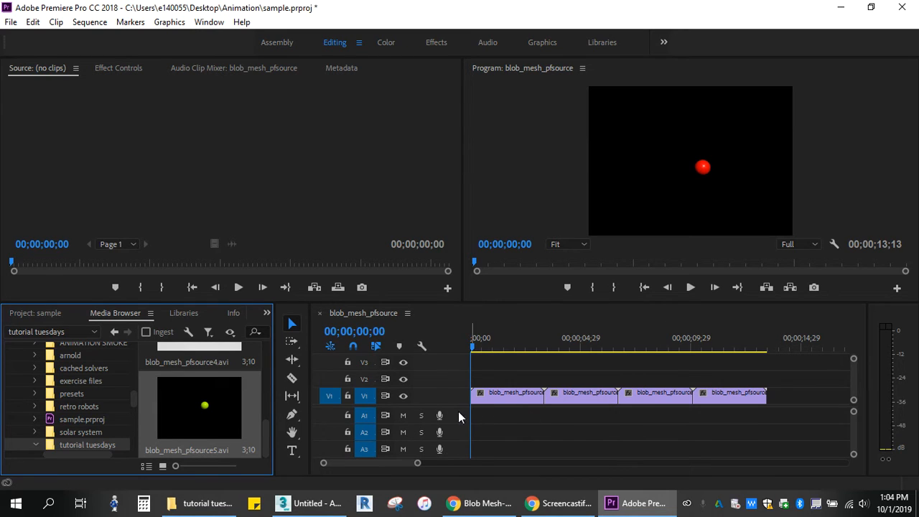
# - Add the chathead audio file from the Animation folder to track A1 at the start of the sequence
pyautogui.moveTo(474, 348); pyautogui.dragTo(409, 355)
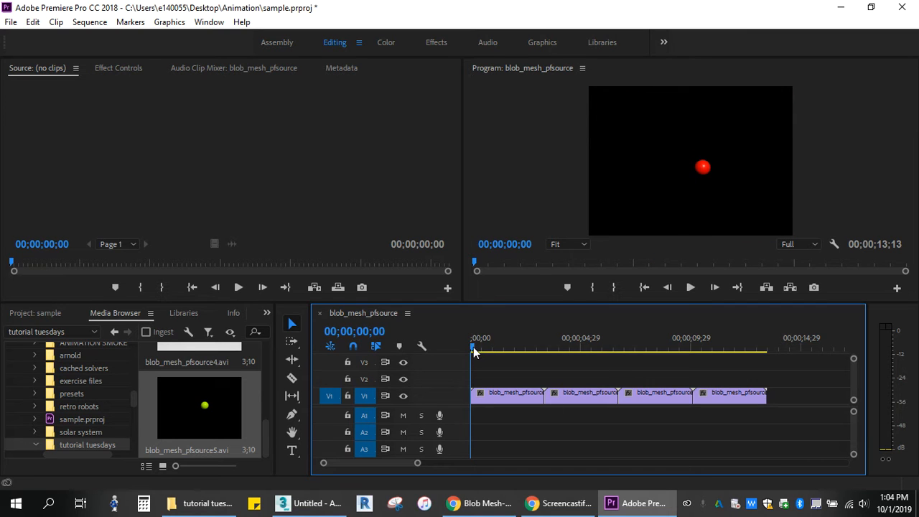
pyautogui.moveTo(477, 343); pyautogui.dragTo(420, 351)
pyautogui.scroll(4, 68, 406)
pyautogui.click(65, 406)
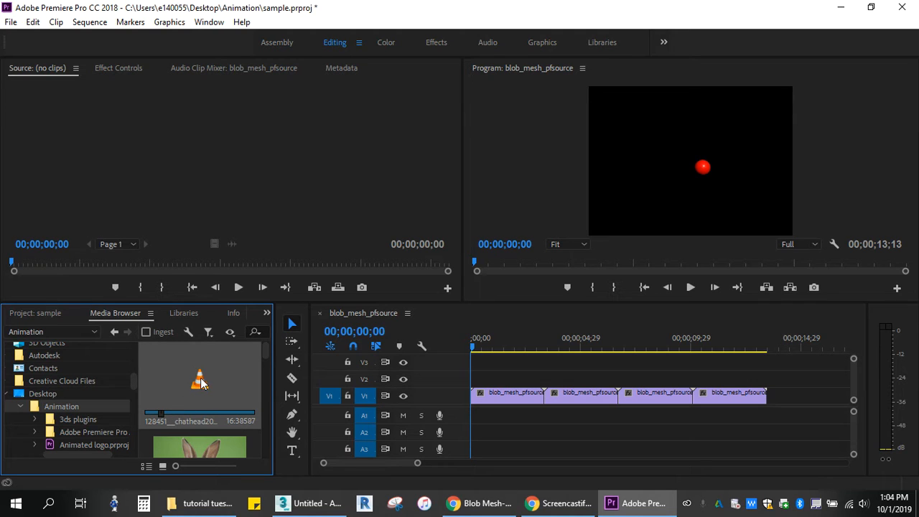
pyautogui.moveTo(200, 382); pyautogui.dragTo(478, 425)
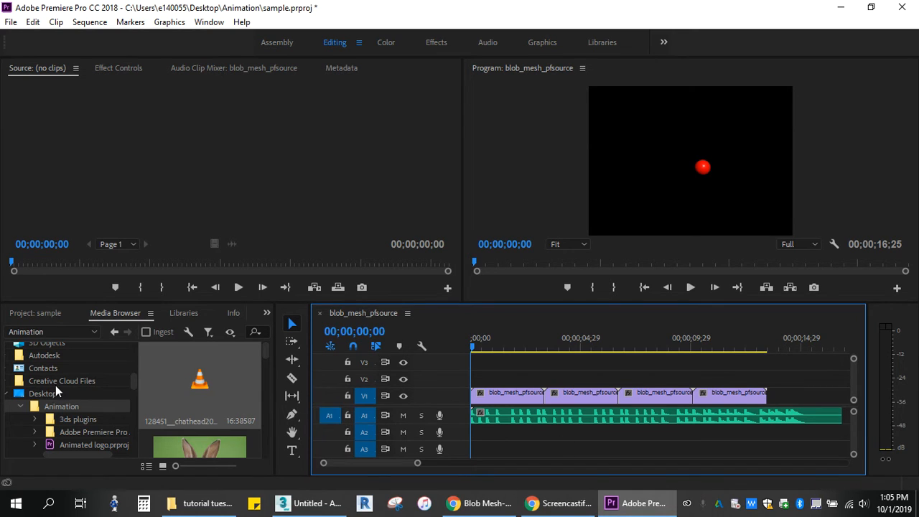
# - Browse the media files to the Downloads folder in the Windows user profile on drive C
pyautogui.scroll(3, 56, 383)
pyautogui.scroll(2, 57, 383)
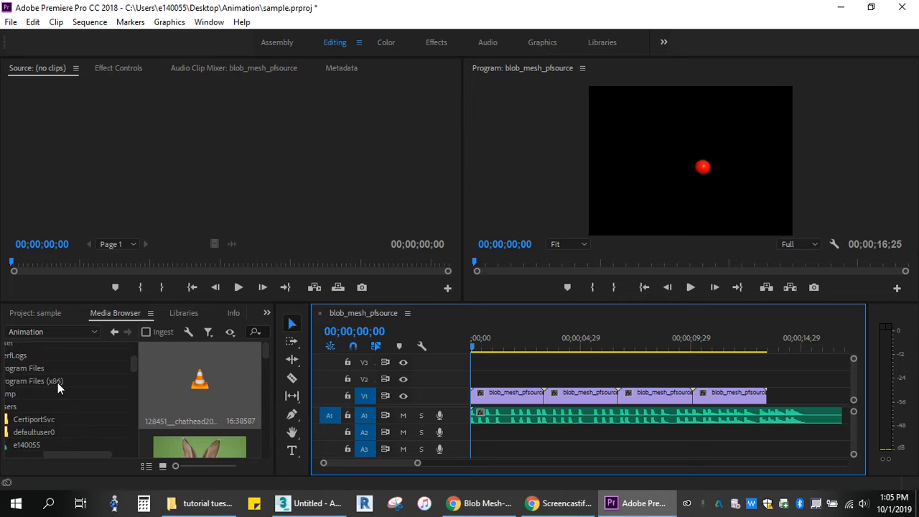
pyautogui.click(58, 445)
pyautogui.moveTo(57, 456); pyautogui.dragTo(14, 459)
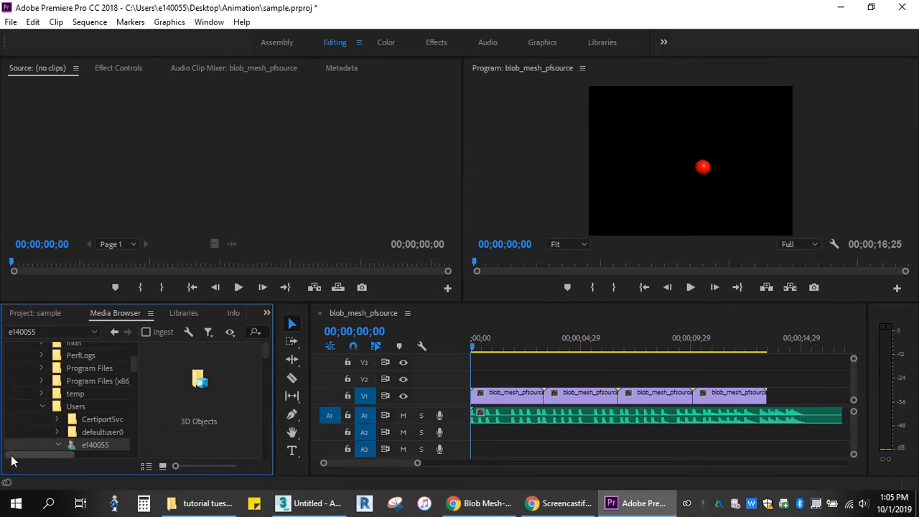
pyautogui.scroll(1, 77, 404)
pyautogui.scroll(1, 76, 404)
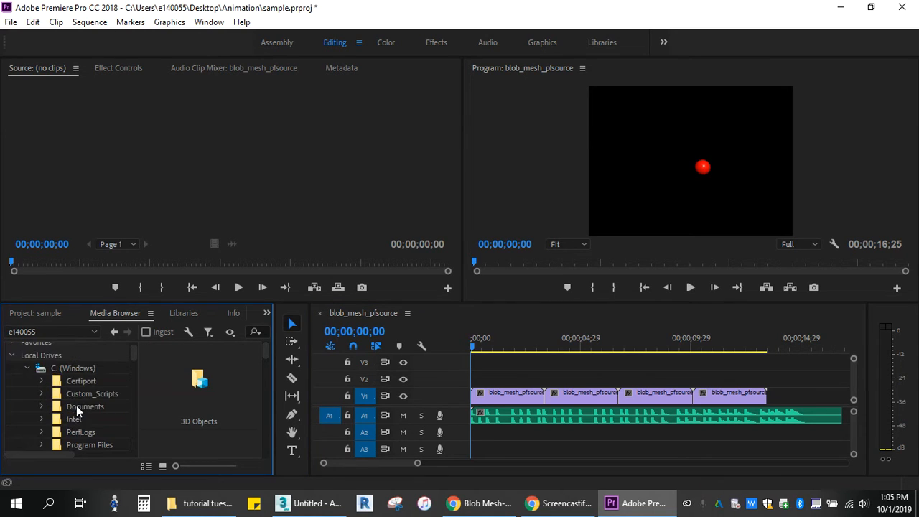
pyautogui.scroll(-3, 76, 401)
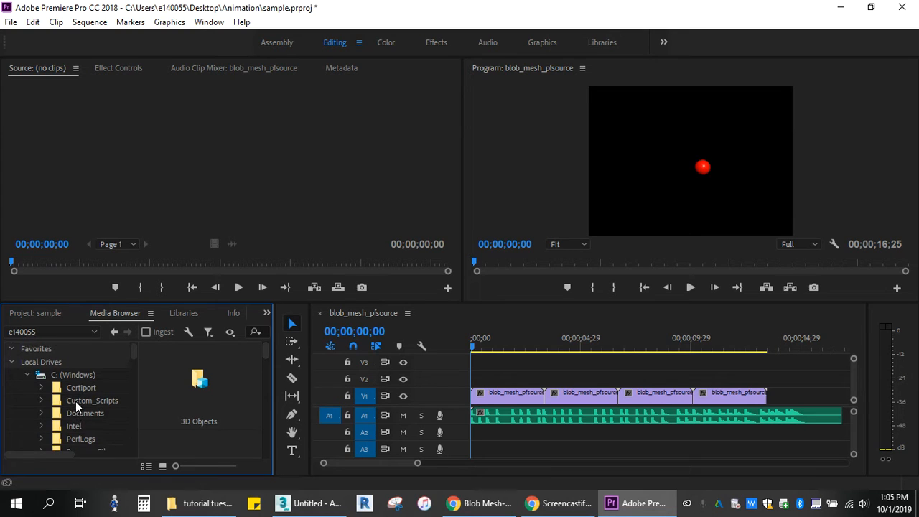
pyautogui.scroll(3, 76, 401)
pyautogui.click(60, 379)
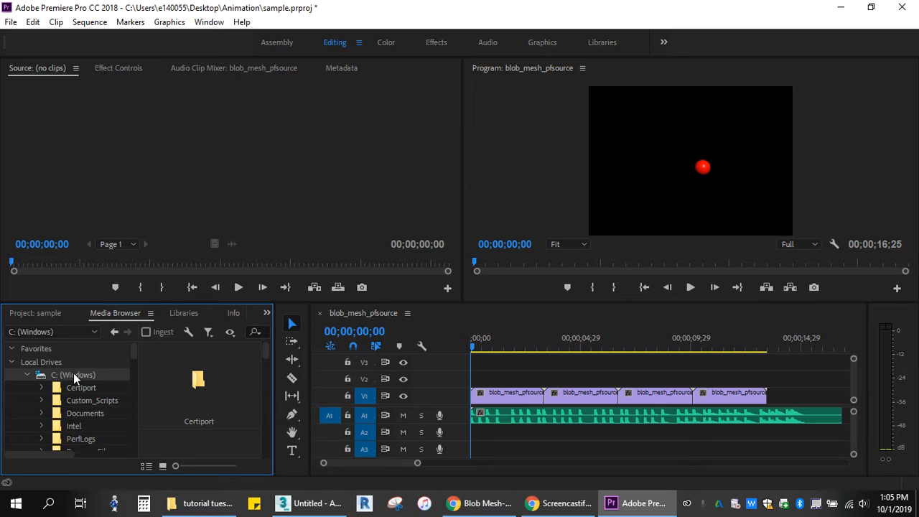
pyautogui.scroll(-5, 84, 385)
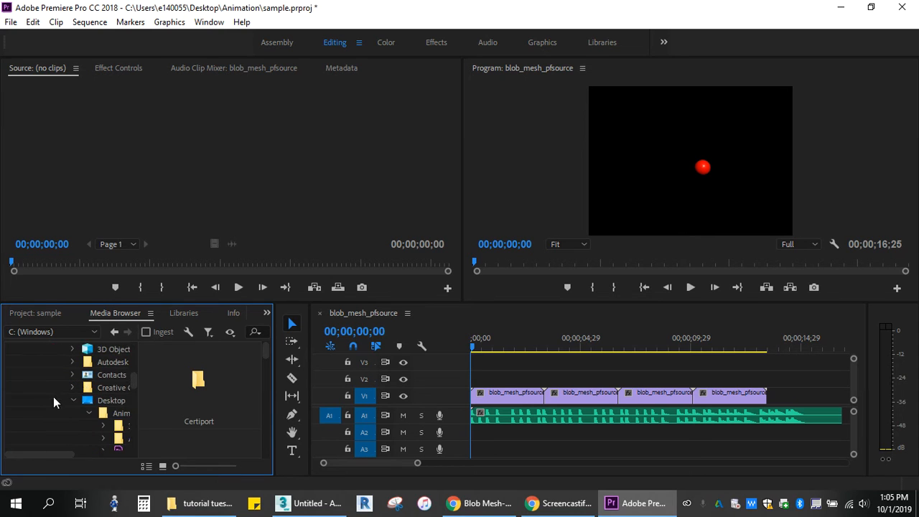
pyautogui.scroll(-3, 79, 402)
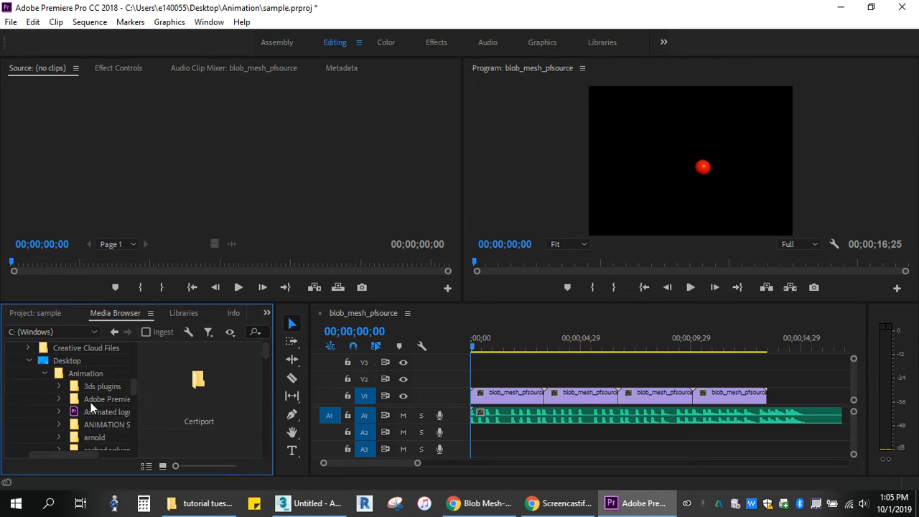
pyautogui.scroll(-2, 90, 403)
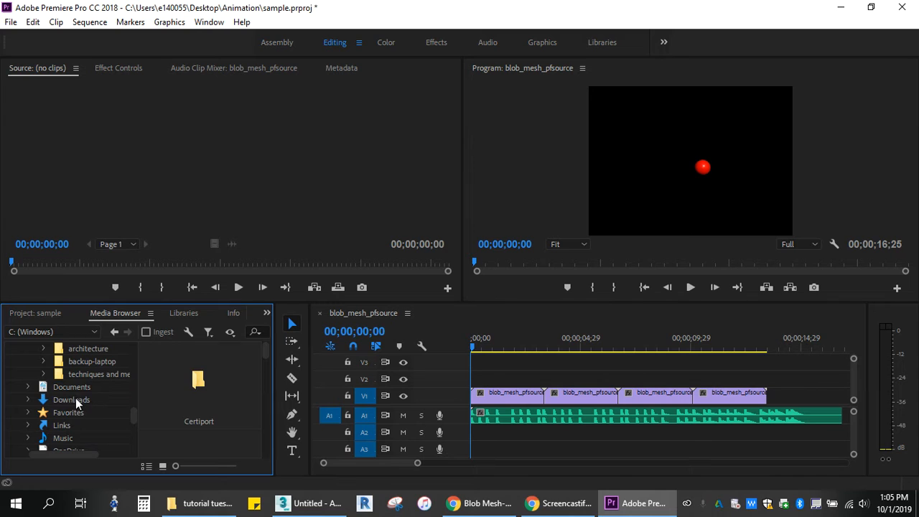
pyautogui.click(75, 398)
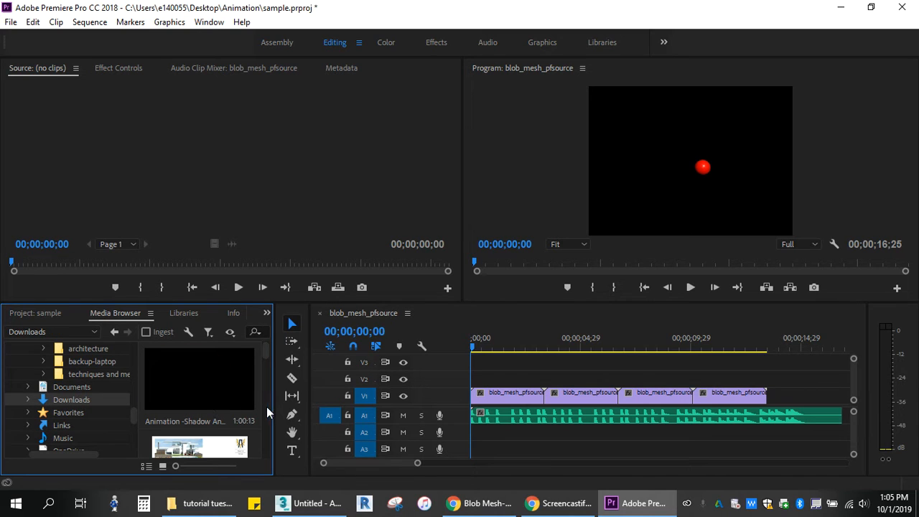
# - Append Blob.avi from the Downloads folder to track V1, directly after the fourth clip
pyautogui.scroll(-1, 234, 424)
pyautogui.scroll(-1, 234, 425)
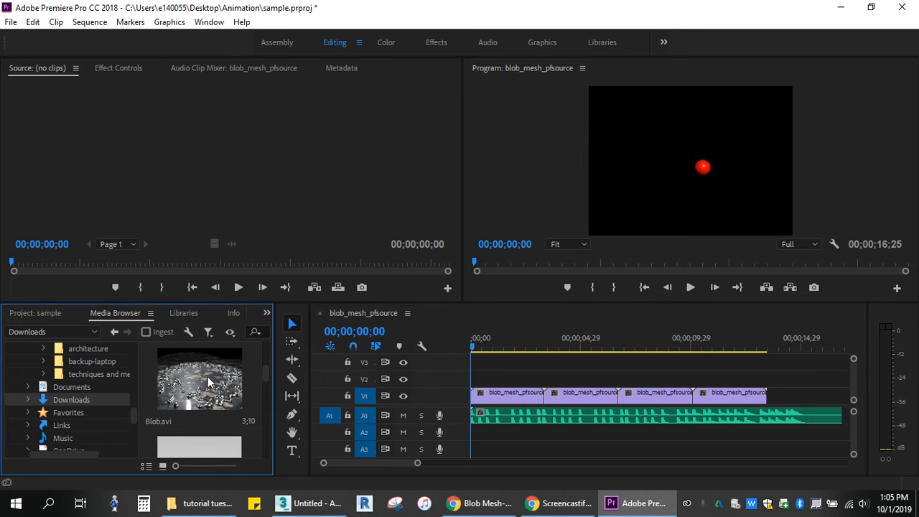
pyautogui.moveTo(207, 376); pyautogui.dragTo(768, 403)
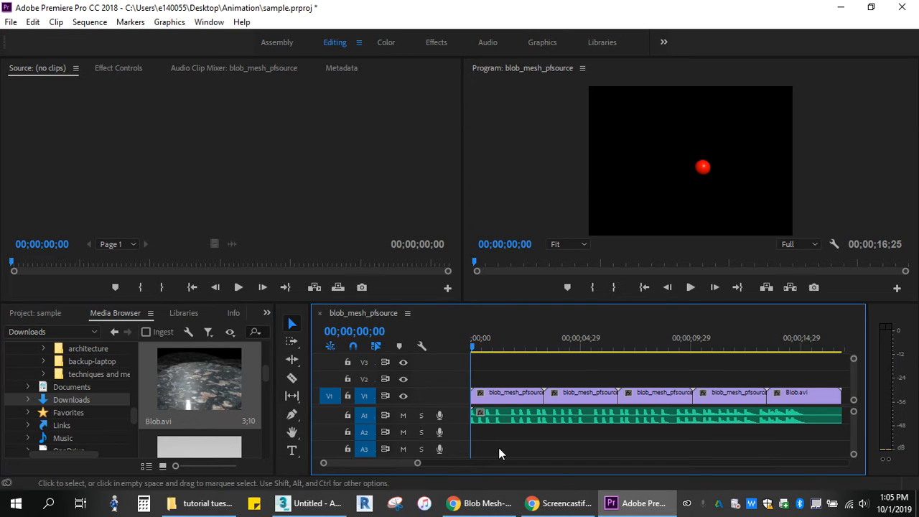
# - Play the assembled sequence through to its end and return the playhead to the start
pyautogui.click(691, 288)
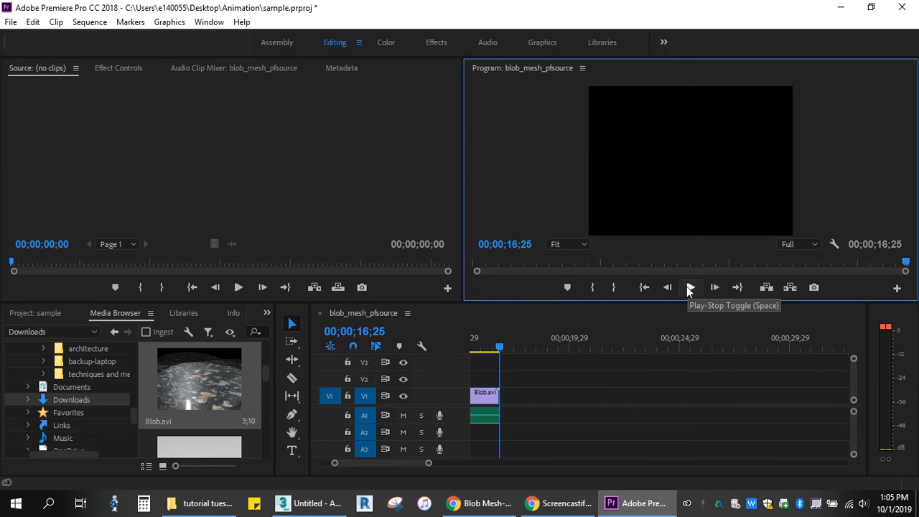
pyautogui.click(644, 287)
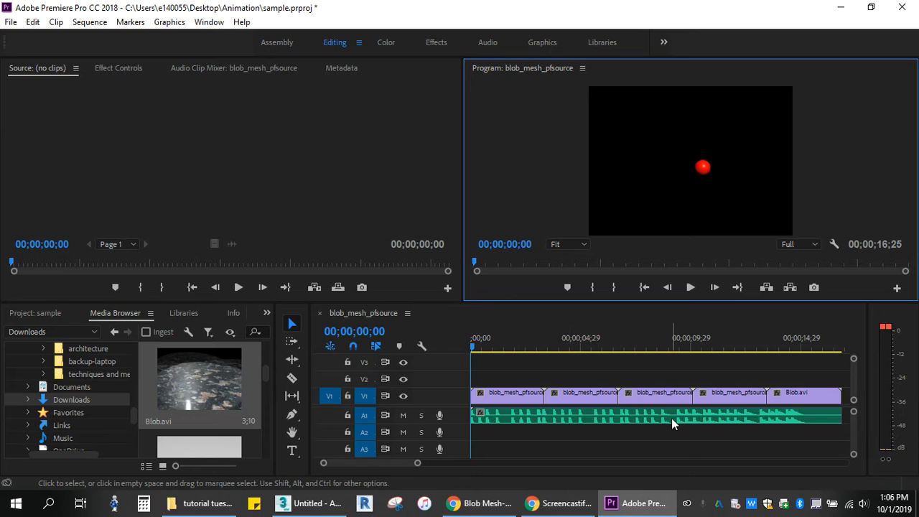
# - Switch to the Effects workspace and look through the Video Effects categories, leaving the group collapsed
pyautogui.click(439, 44)
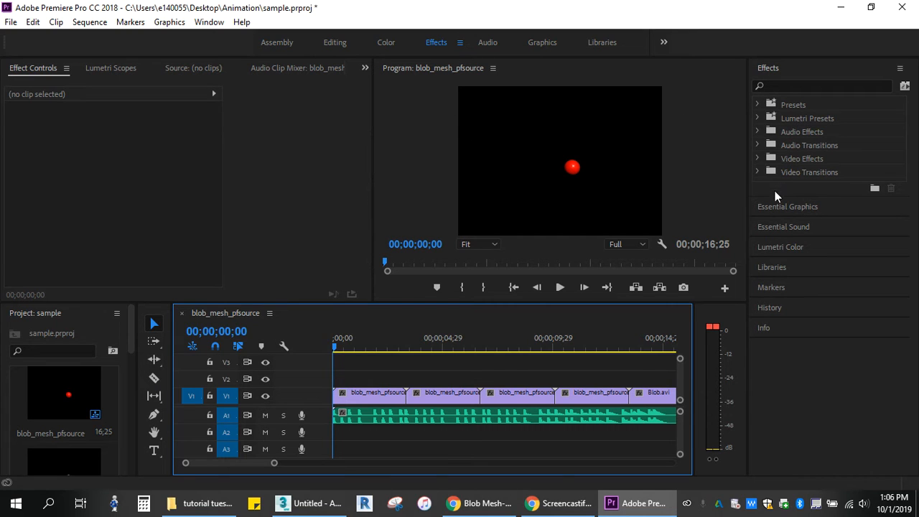
pyautogui.click(756, 158)
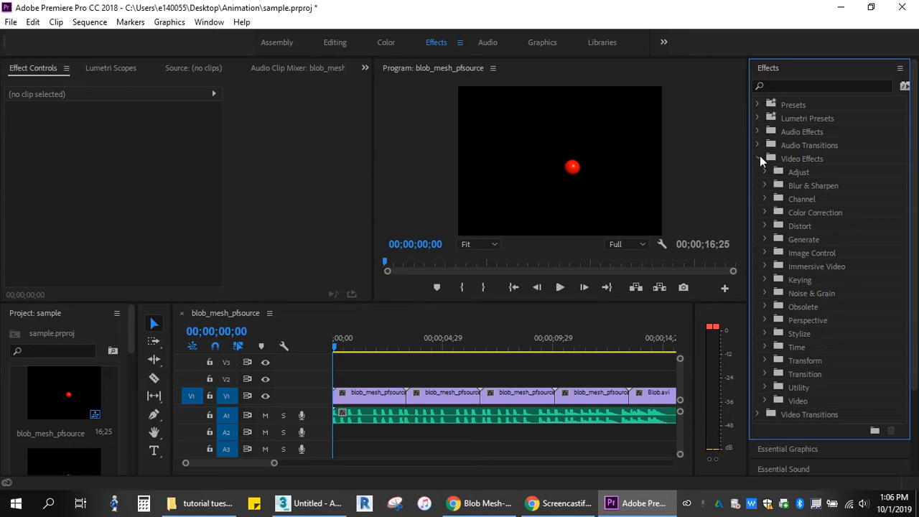
pyautogui.click(759, 156)
pyautogui.click(759, 156)
pyautogui.click(759, 155)
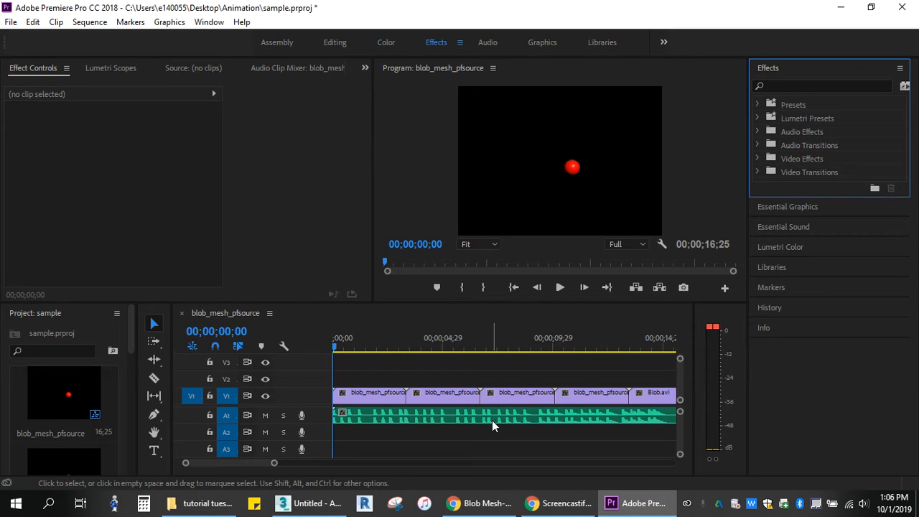
# - Open the media export settings for the blob_mesh_pfsource sequence
pyautogui.click(11, 22)
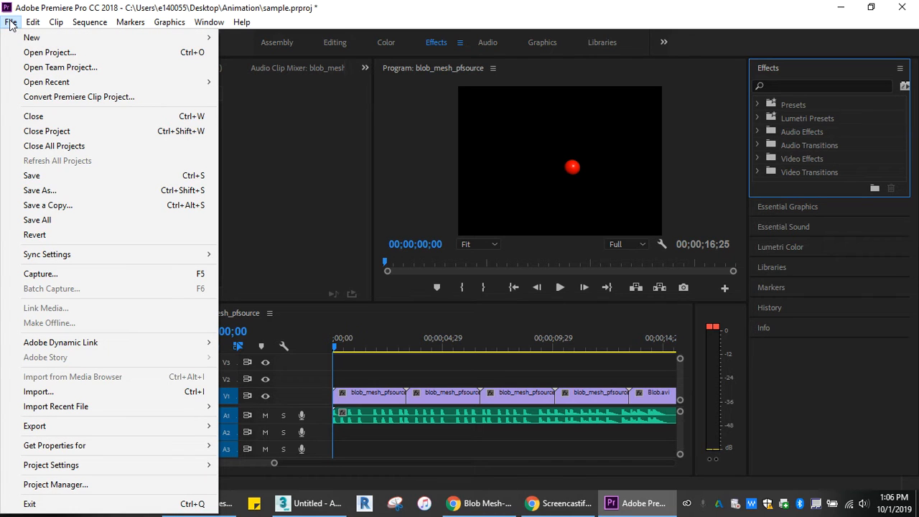
pyautogui.moveTo(57, 407)
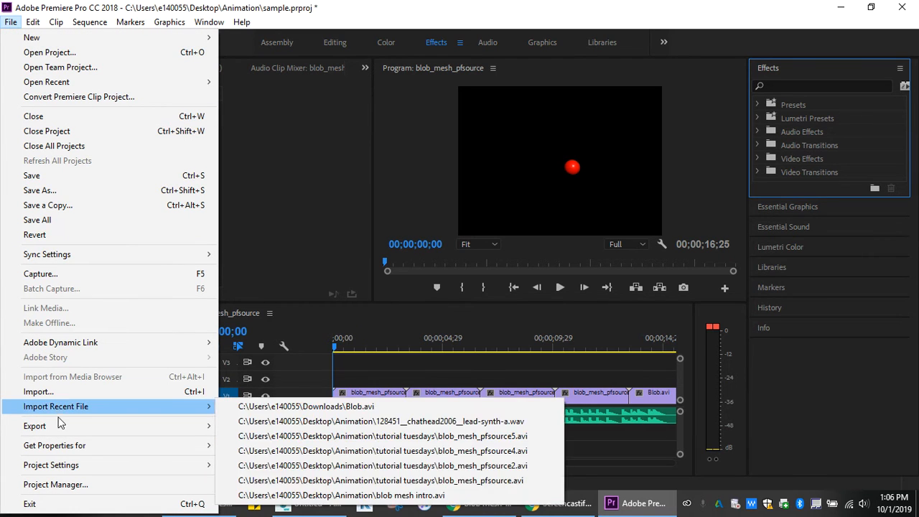
pyautogui.moveTo(66, 427)
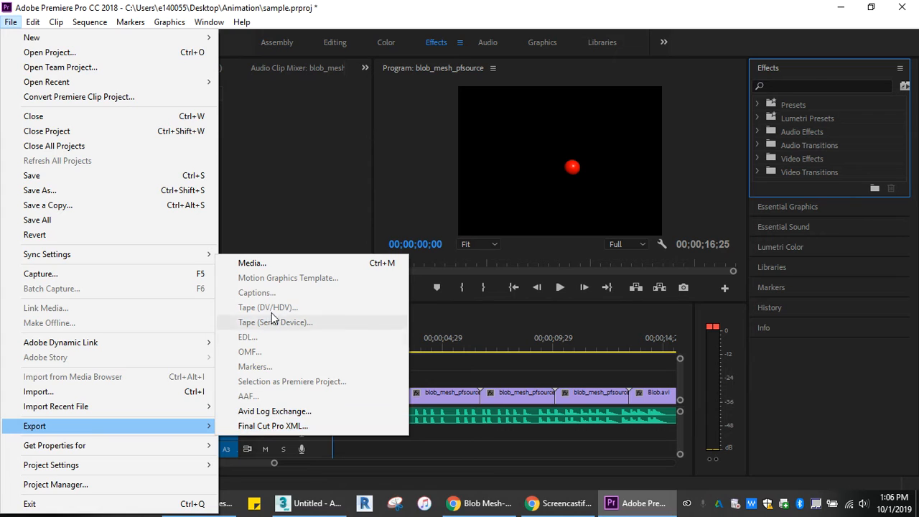
pyautogui.click(275, 264)
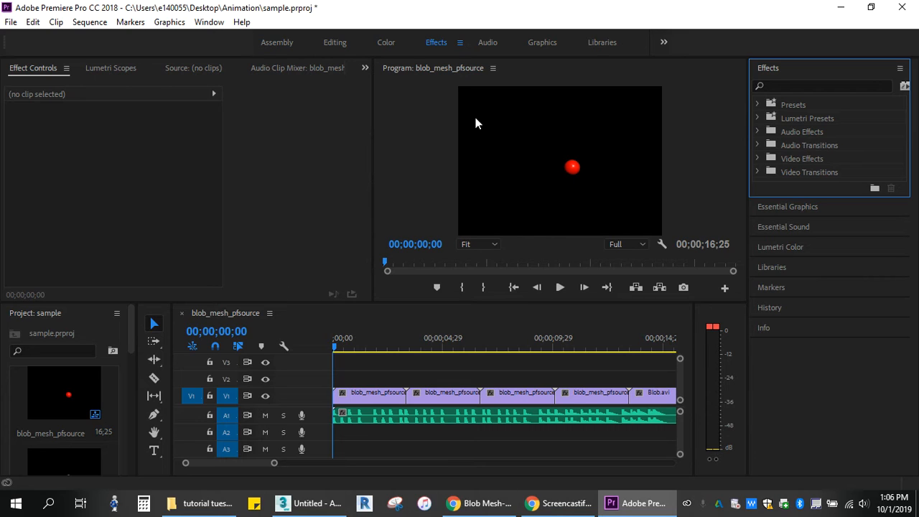
pyautogui.click(11, 22)
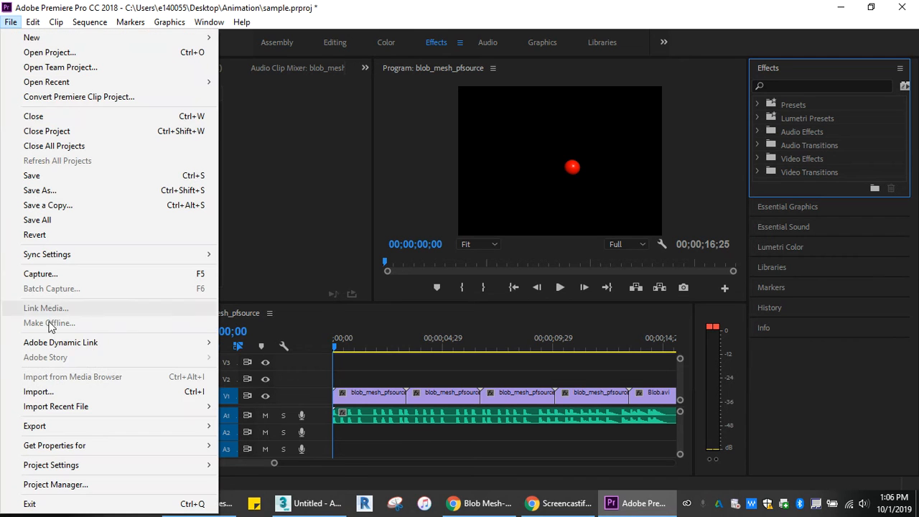
pyautogui.moveTo(90, 430)
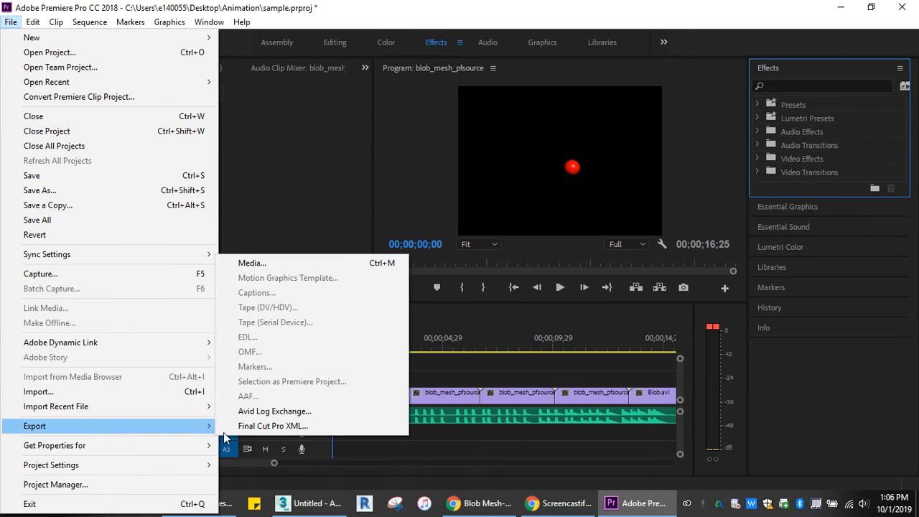
pyautogui.click(317, 264)
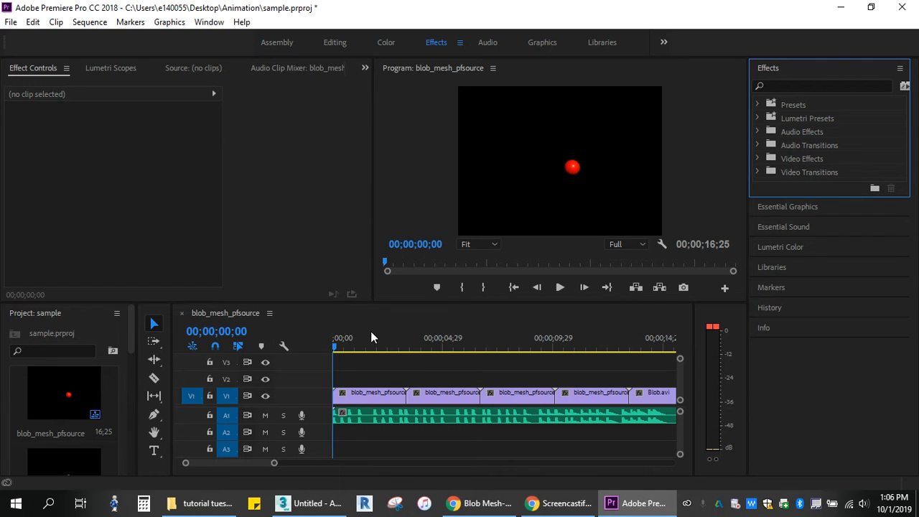
pyautogui.click(559, 502)
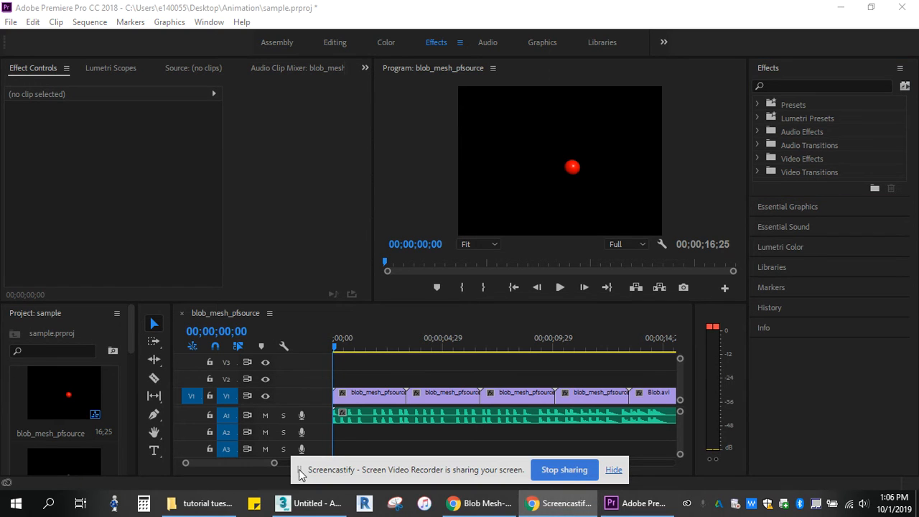
pyautogui.click(479, 502)
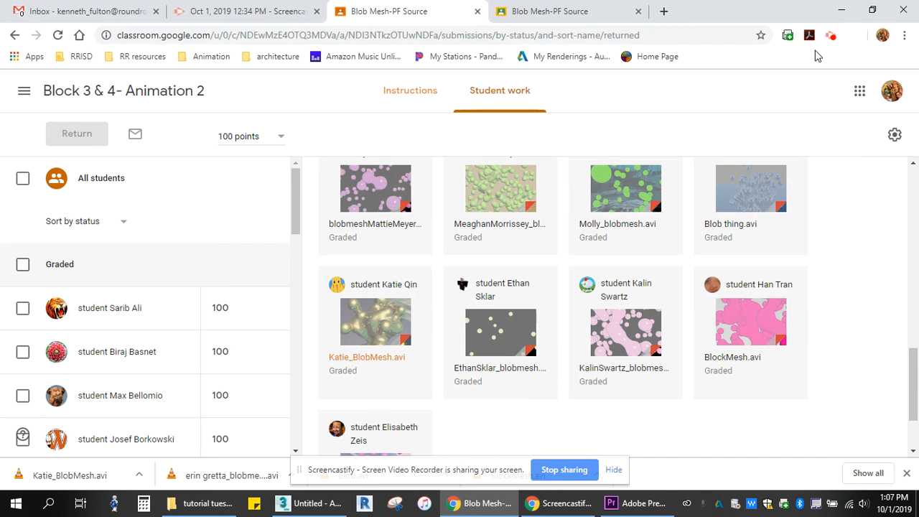
pyautogui.click(831, 36)
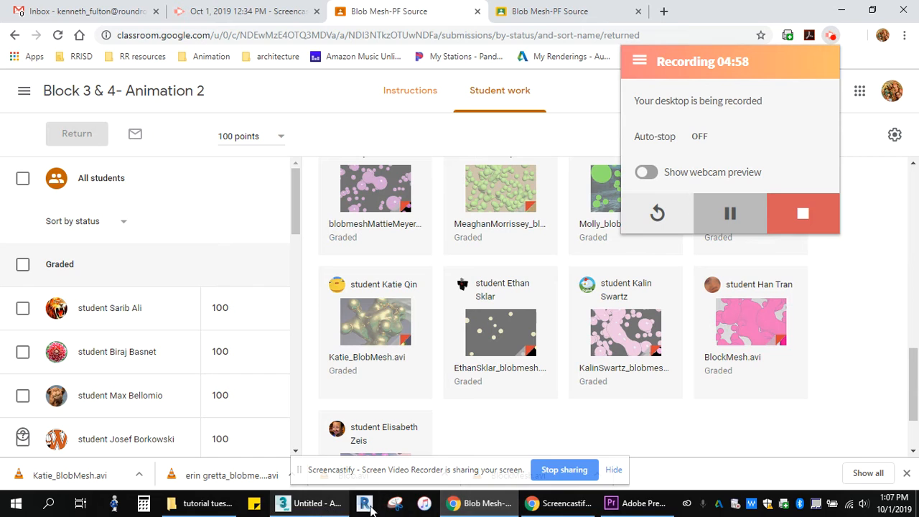
# - Return to Premiere Pro's export settings and choose the H.264 format with the YouTube 1080p HD preset
pyautogui.click(611, 505)
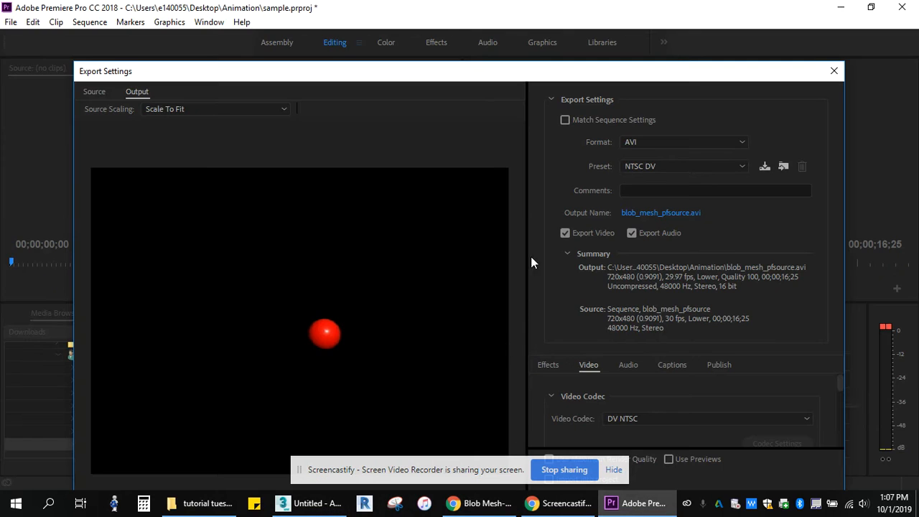
pyautogui.click(564, 8)
pyautogui.click(618, 473)
pyautogui.moveTo(470, 73); pyautogui.dragTo(486, 11)
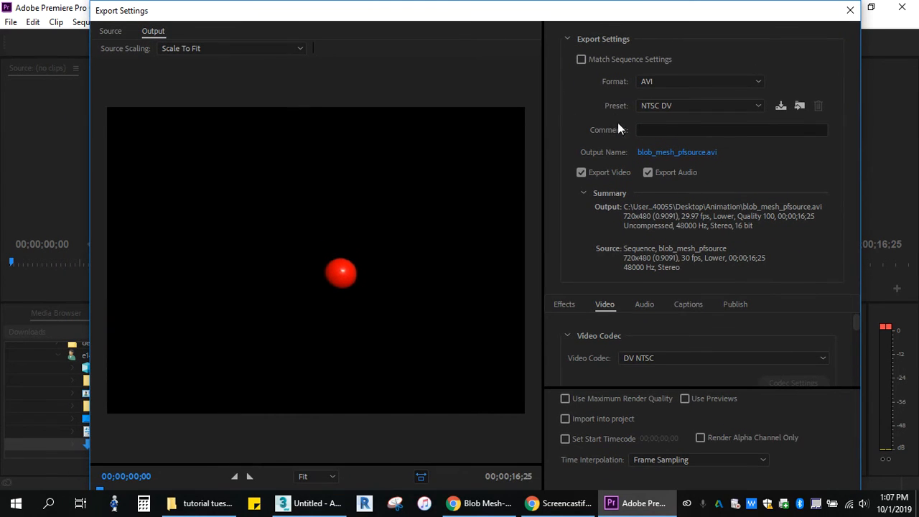
pyautogui.click(757, 81)
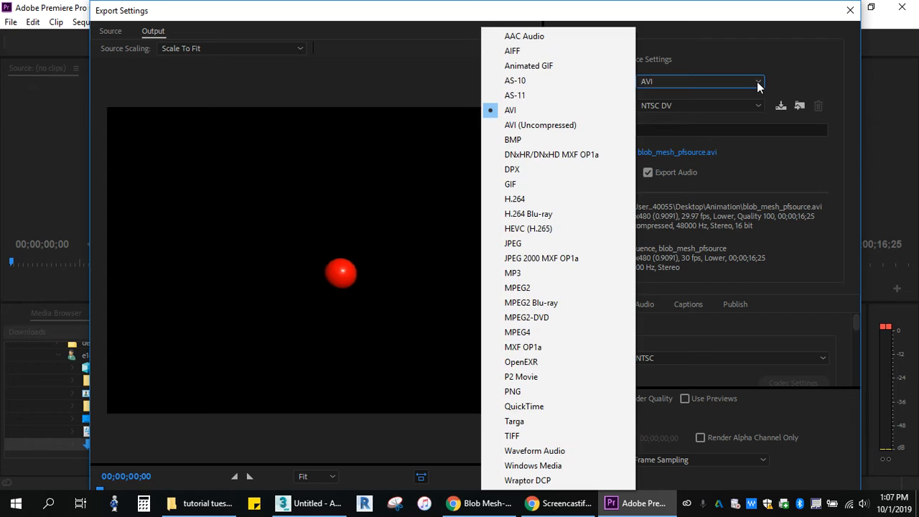
pyautogui.click(534, 203)
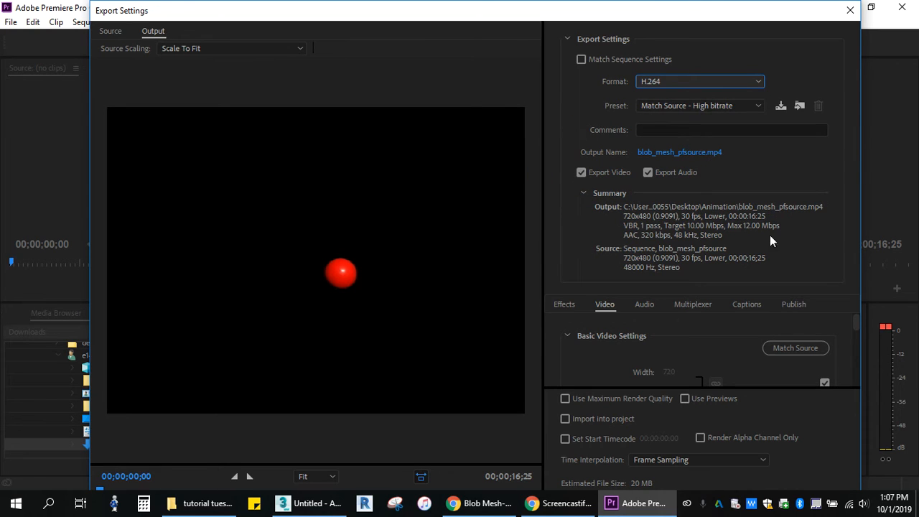
pyautogui.click(756, 108)
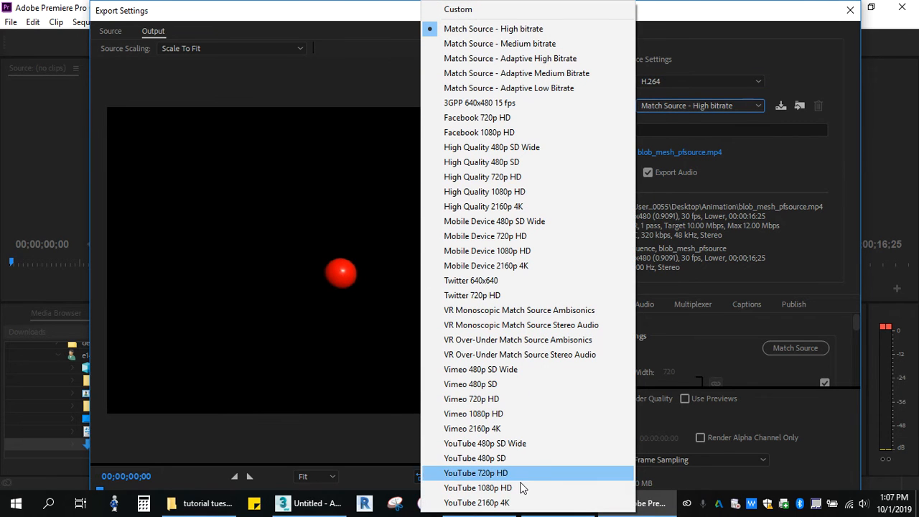
pyautogui.click(478, 488)
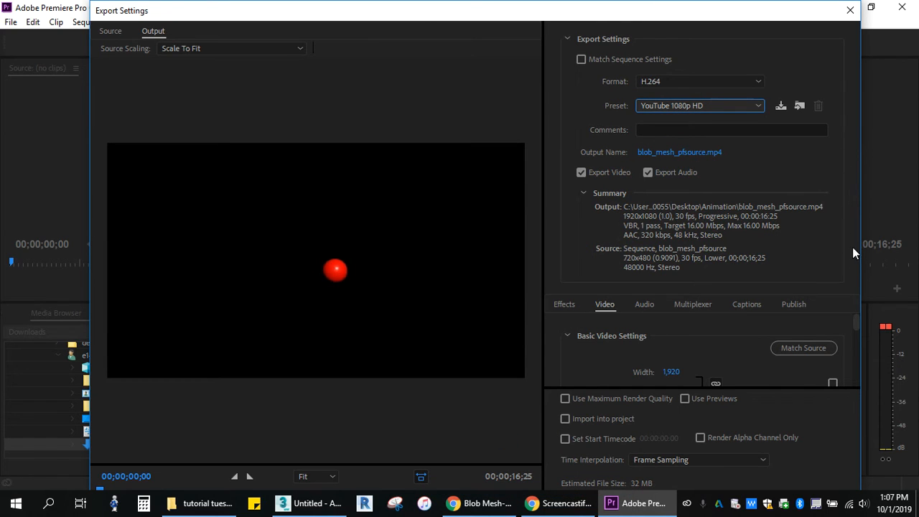
# - Review the preset's video settings and export the sequence as blob_mesh_pfsource.mp4 to the Animation folder
pyautogui.scroll(-2, 623, 354)
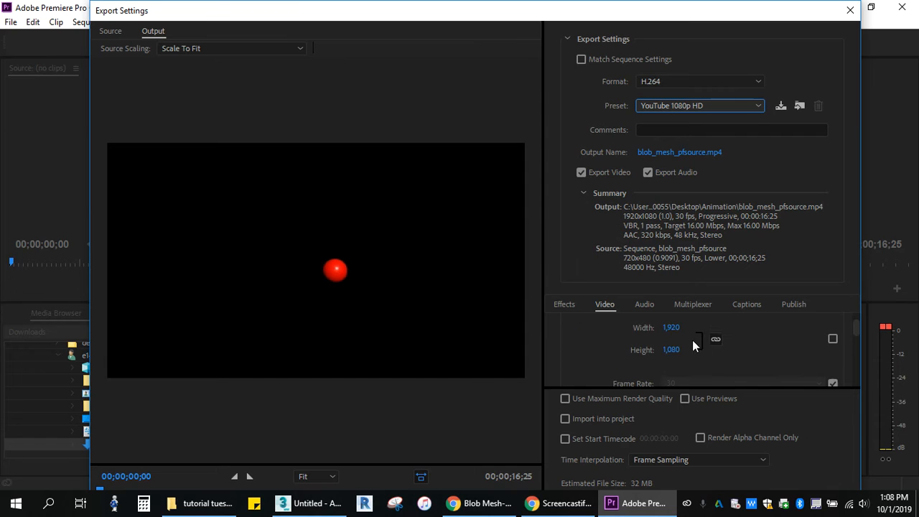
pyautogui.scroll(2, 607, 351)
pyautogui.scroll(-2, 607, 351)
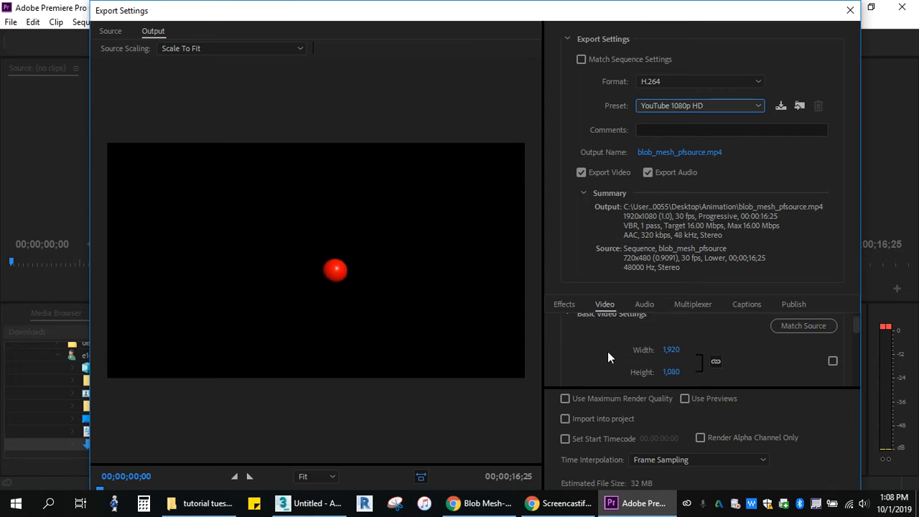
pyautogui.scroll(-2, 607, 351)
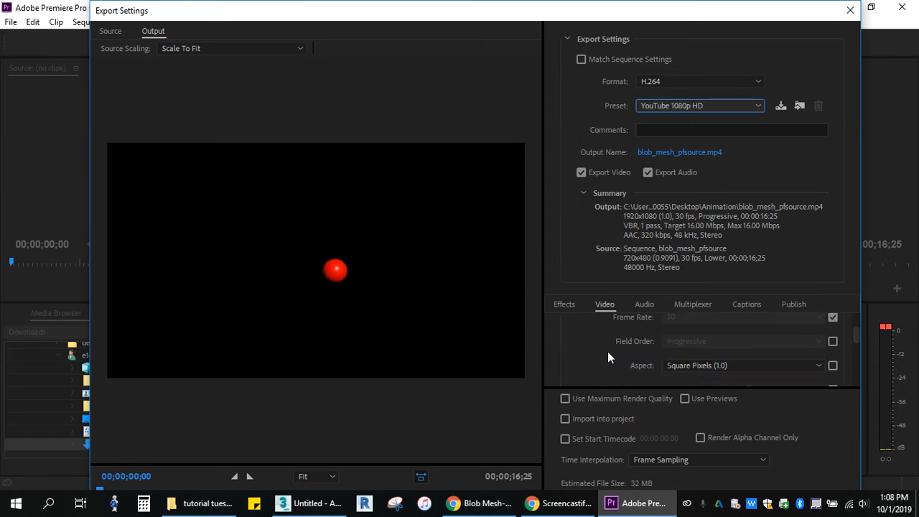
pyautogui.scroll(-3, 613, 340)
pyautogui.scroll(-1, 612, 343)
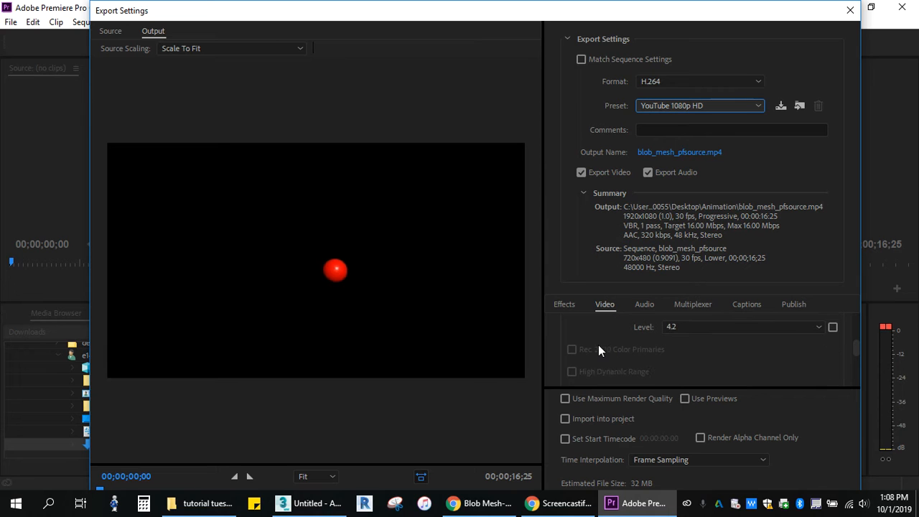
pyautogui.moveTo(598, 15); pyautogui.dragTo(563, 20)
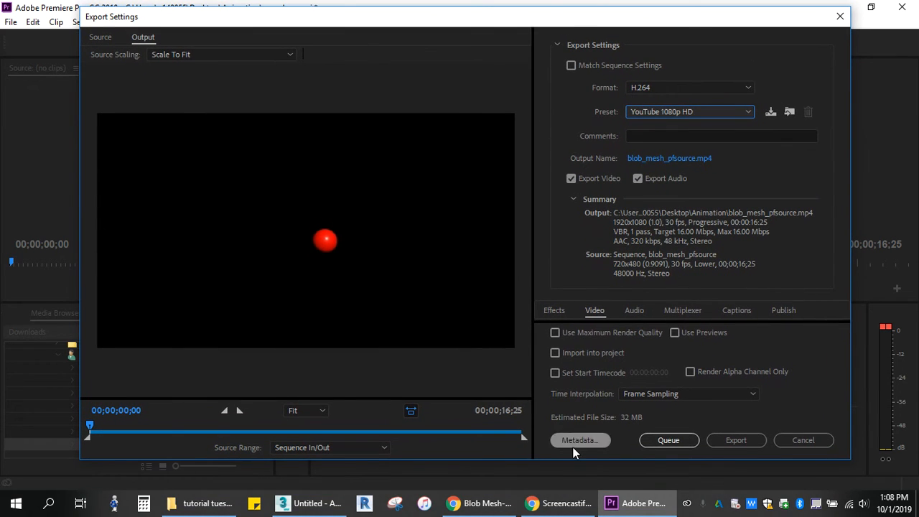
pyautogui.click(738, 441)
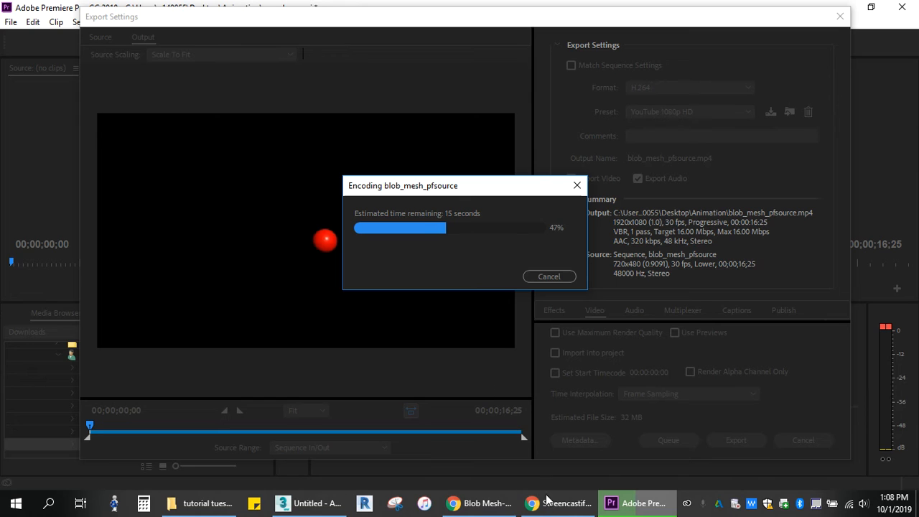
# - Look through the Animation folder in File Explorer for the exported video files, and return to Premiere Pro
pyautogui.moveTo(549, 508)
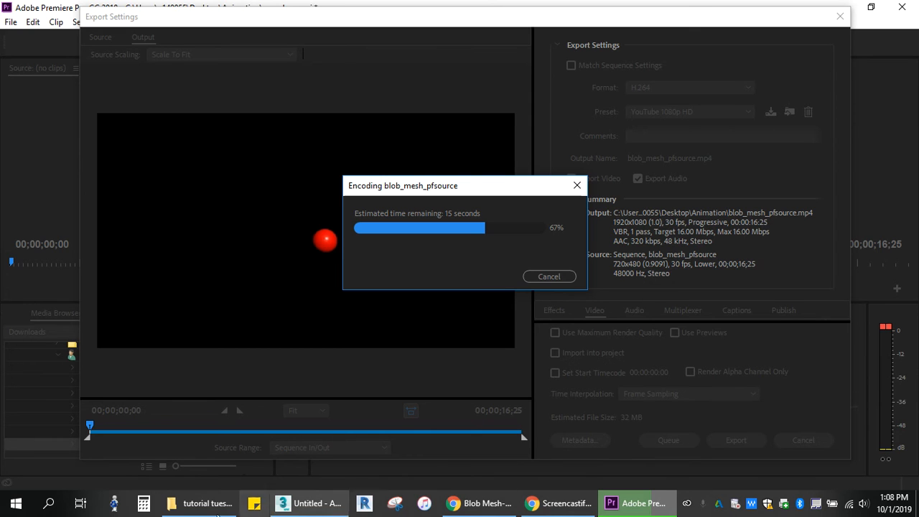
pyautogui.click(188, 505)
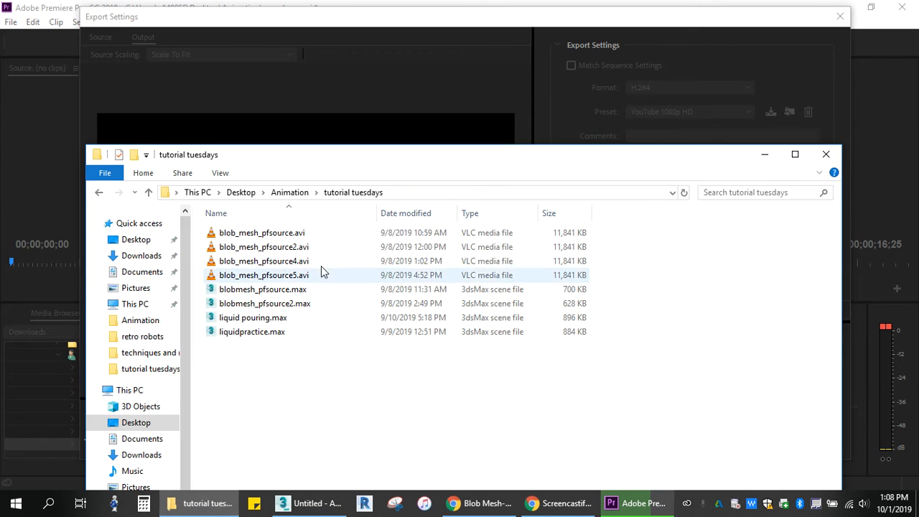
pyautogui.click(148, 192)
pyautogui.scroll(-5, 521, 345)
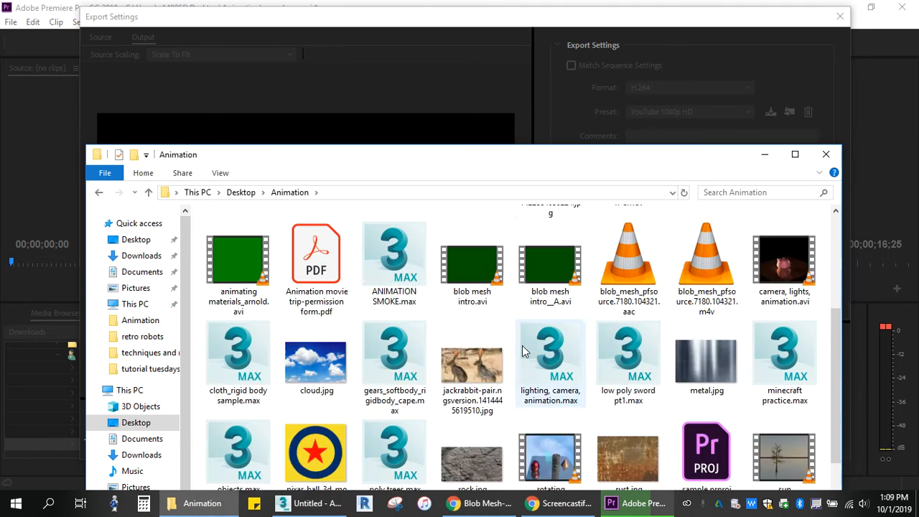
pyautogui.scroll(3, 522, 345)
pyautogui.scroll(-3, 521, 346)
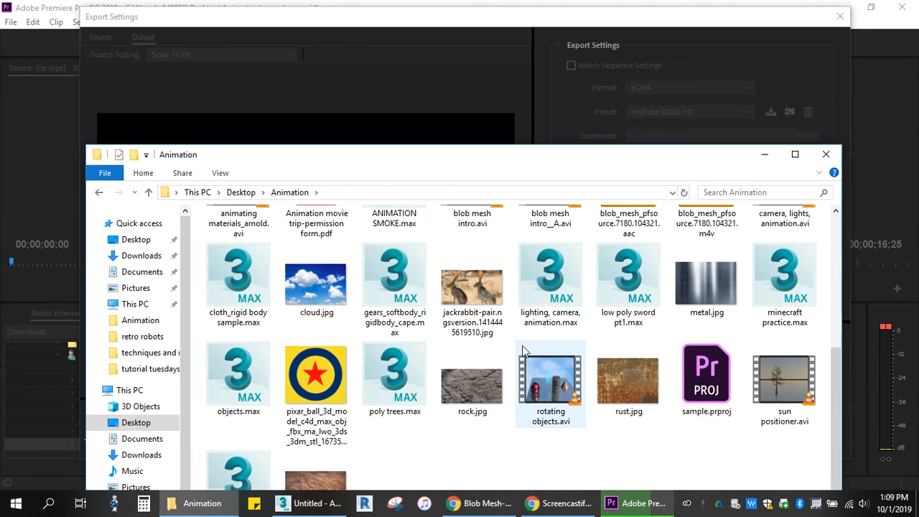
pyautogui.scroll(4, 585, 374)
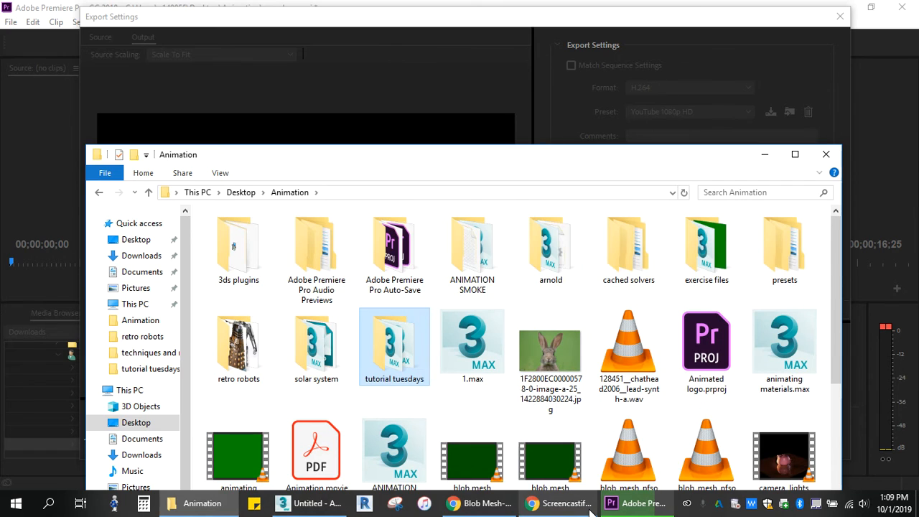
pyautogui.click(631, 506)
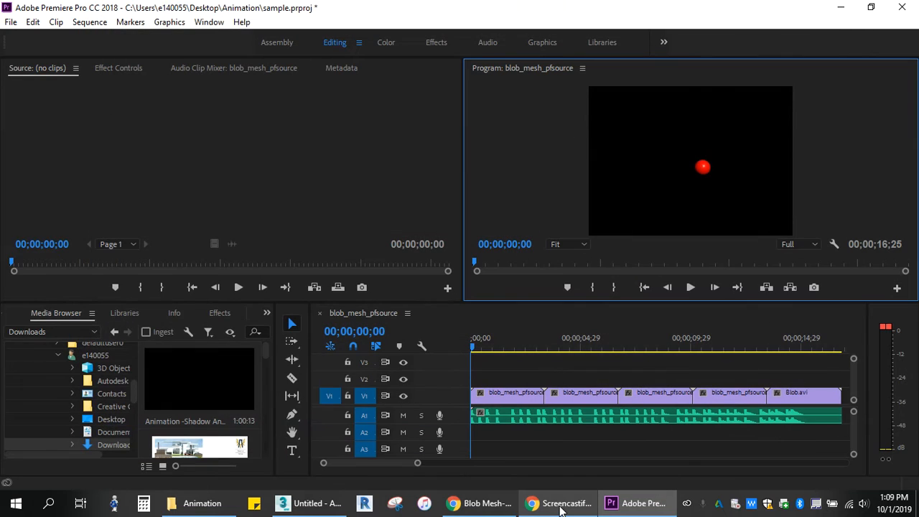
# - Switch to the Animation folder in File Explorer and play the exported blob_mesh_pfsource.mp4 video in VLC media player
pyautogui.click(190, 507)
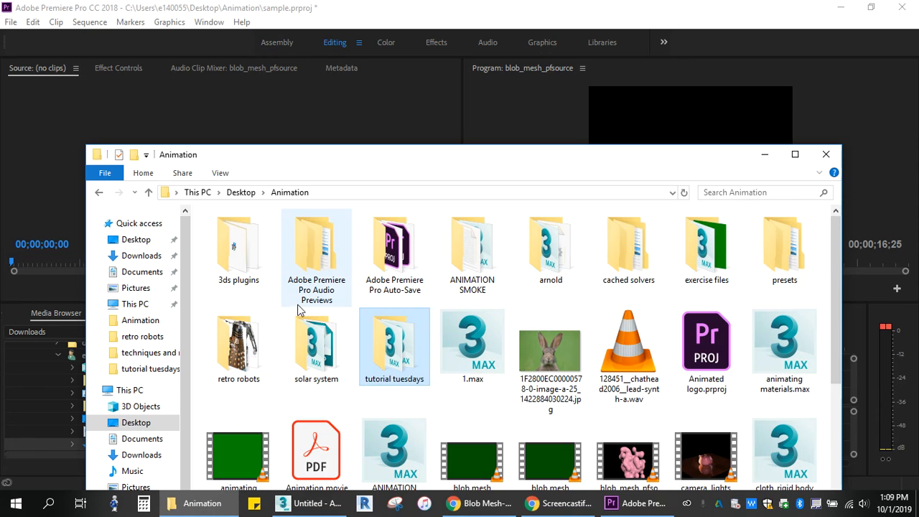
pyautogui.scroll(-4, 300, 310)
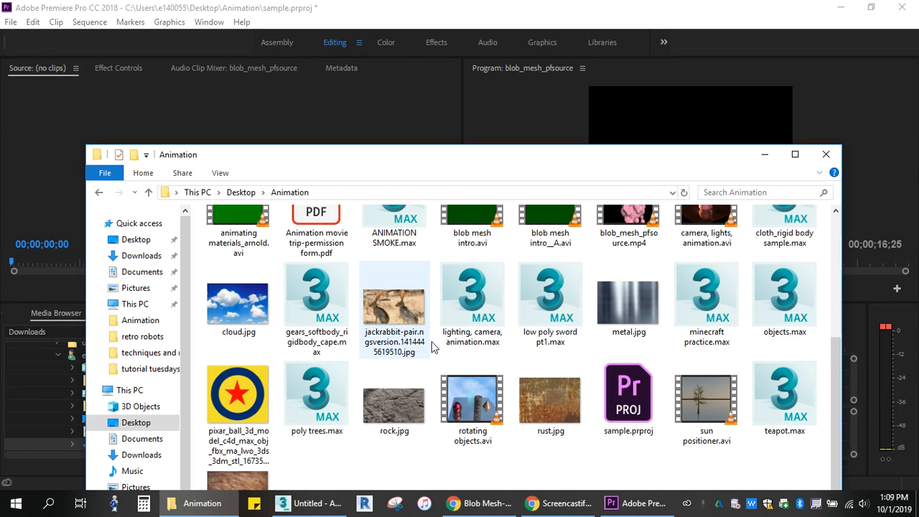
pyautogui.scroll(2, 630, 296)
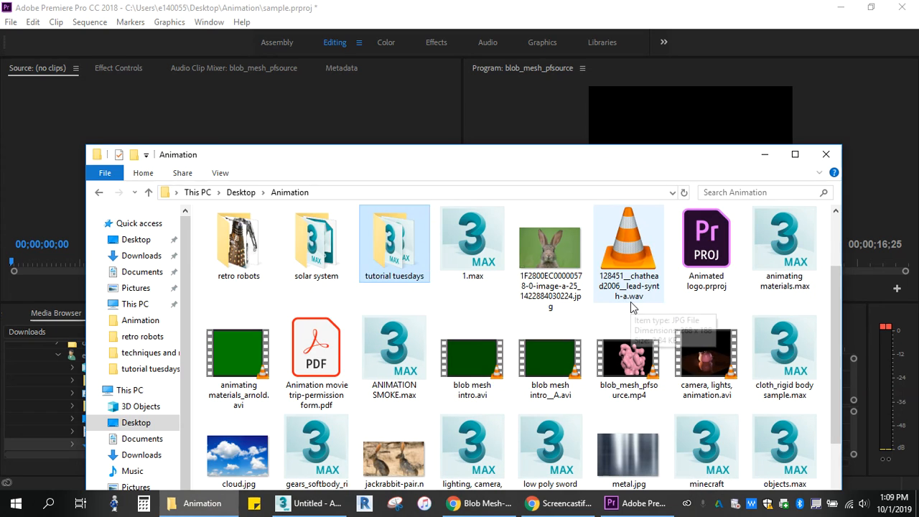
pyautogui.click(634, 374)
pyautogui.doubleClick(631, 375)
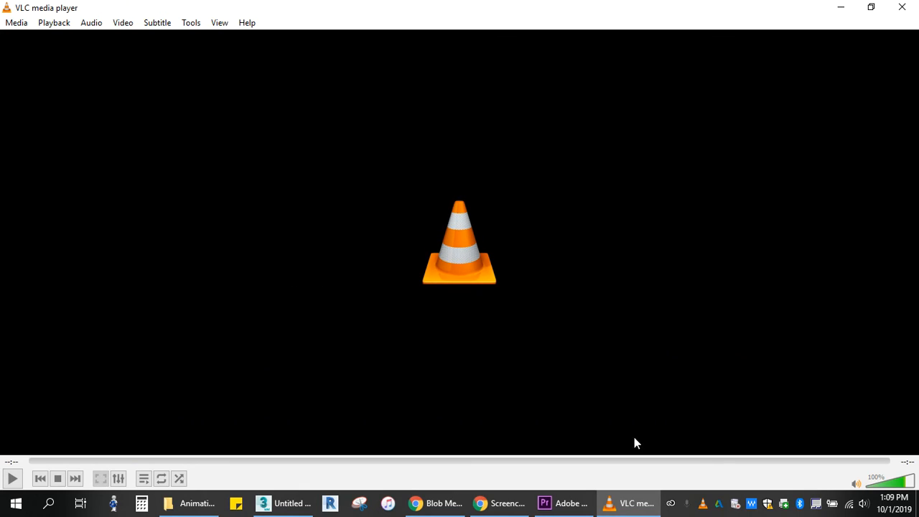
# - Switch to 3ds Max for a brief look at its scene, and return to the blob_mesh_pfsource sequence in Premiere Pro
pyautogui.click(282, 506)
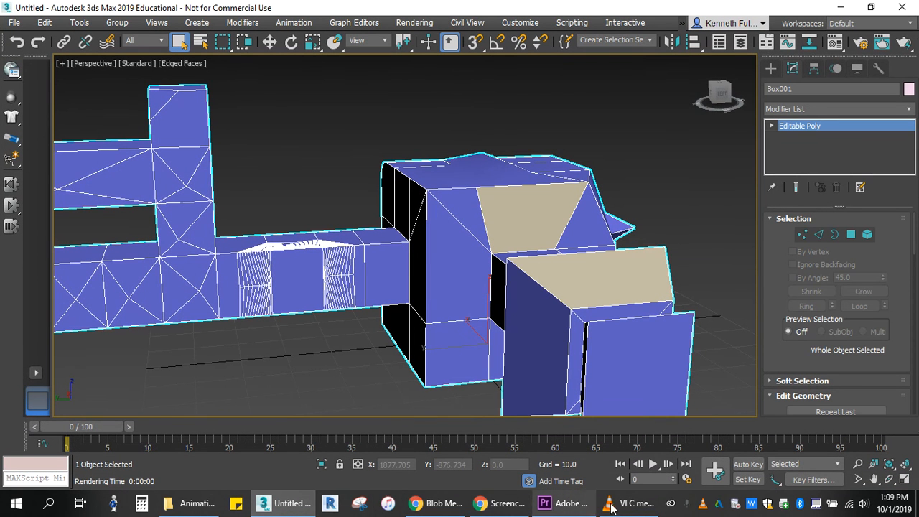
pyautogui.click(567, 505)
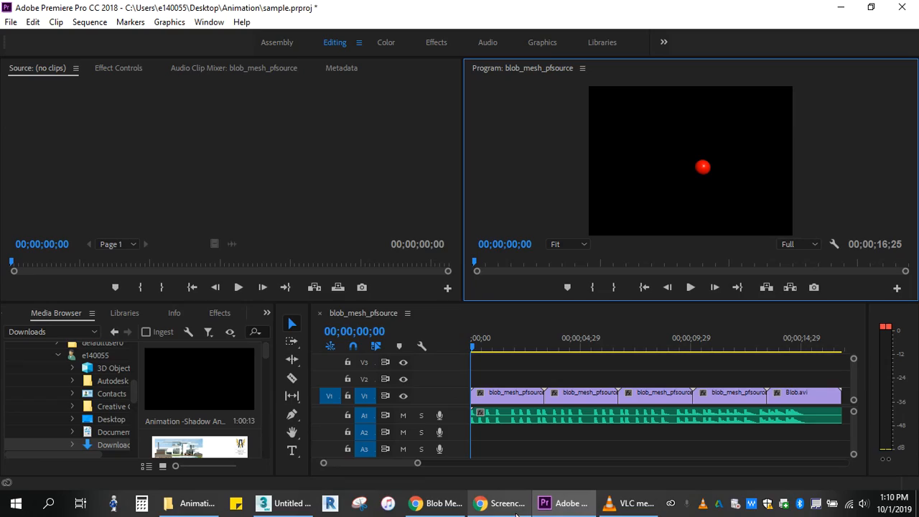
pyautogui.moveTo(517, 511)
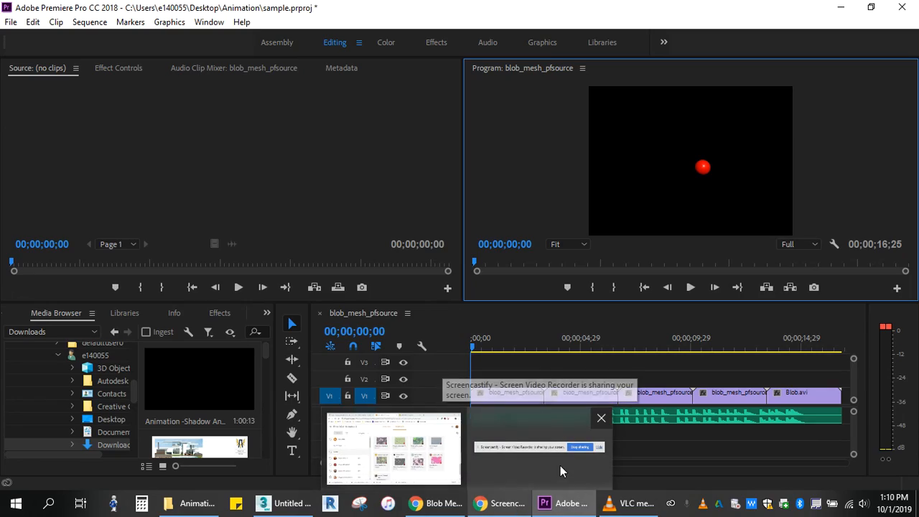